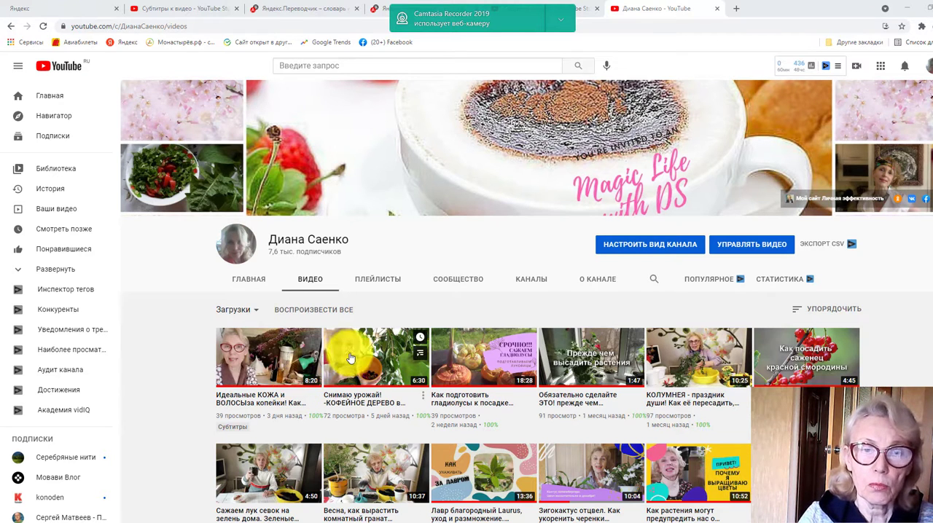
Open the coffee tree harvest video from the channel's uploads, pause it, and go to its subtitles in YouTube Studio
click(351, 357)
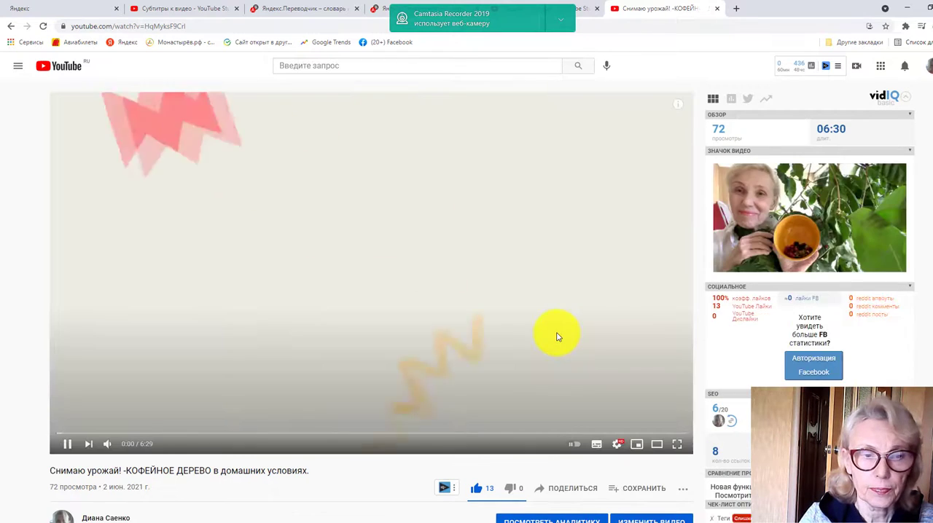
scroll(556, 333, down, 2)
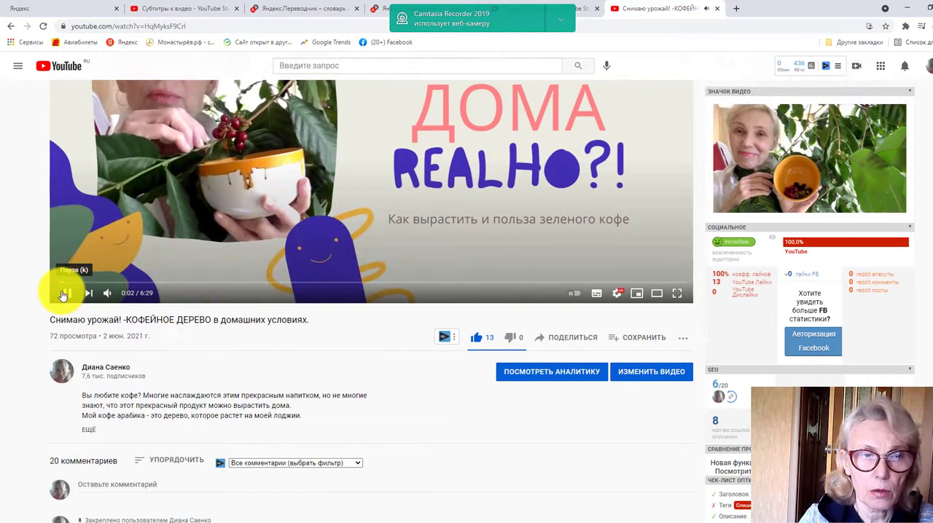
click(64, 294)
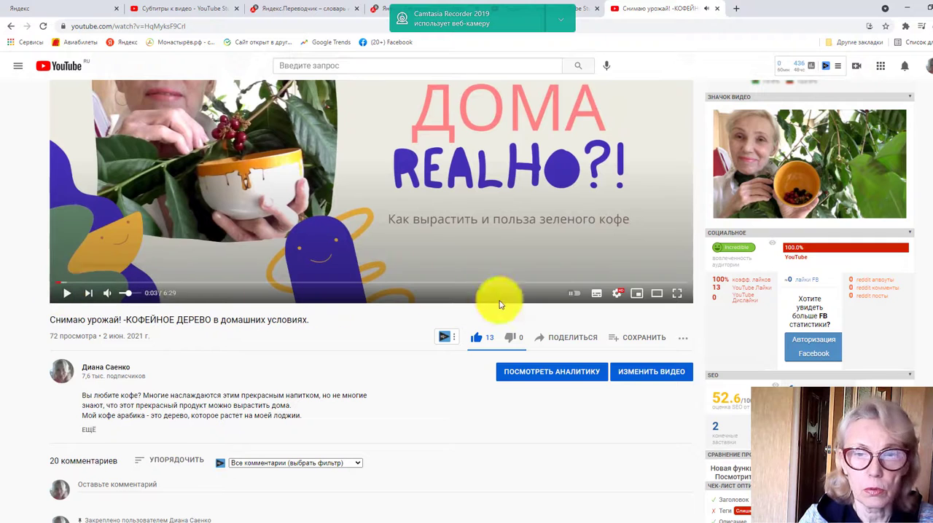
click(651, 376)
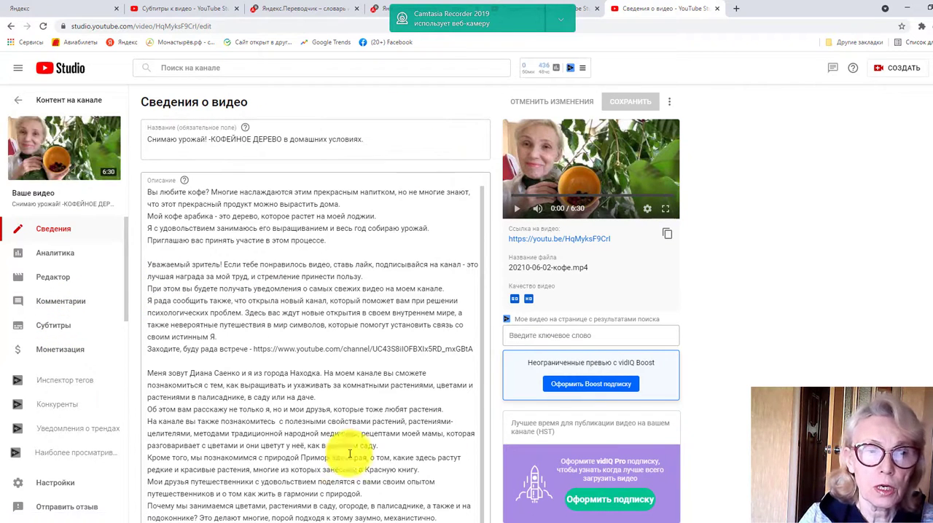
click(52, 328)
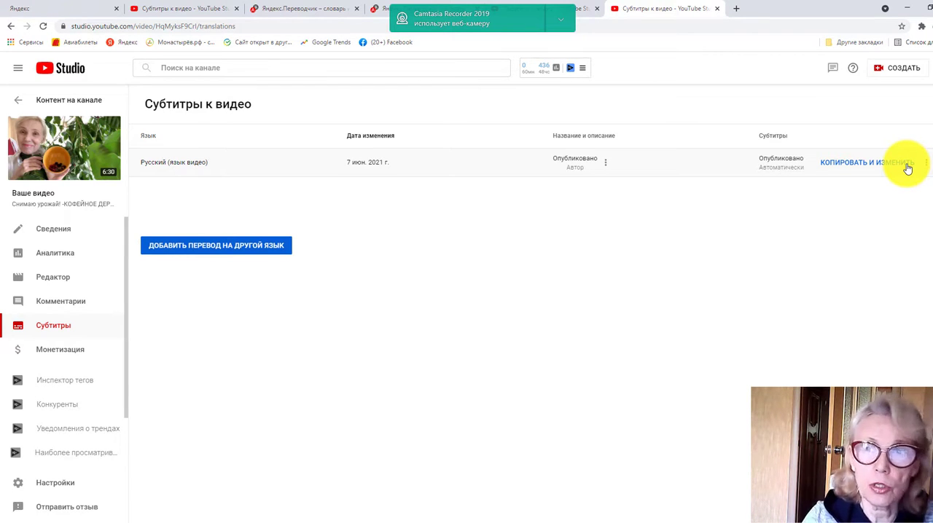
Copy the automatic Russian subtitles for editing, overwriting the existing draft, and review the text back to its beginning
click(867, 167)
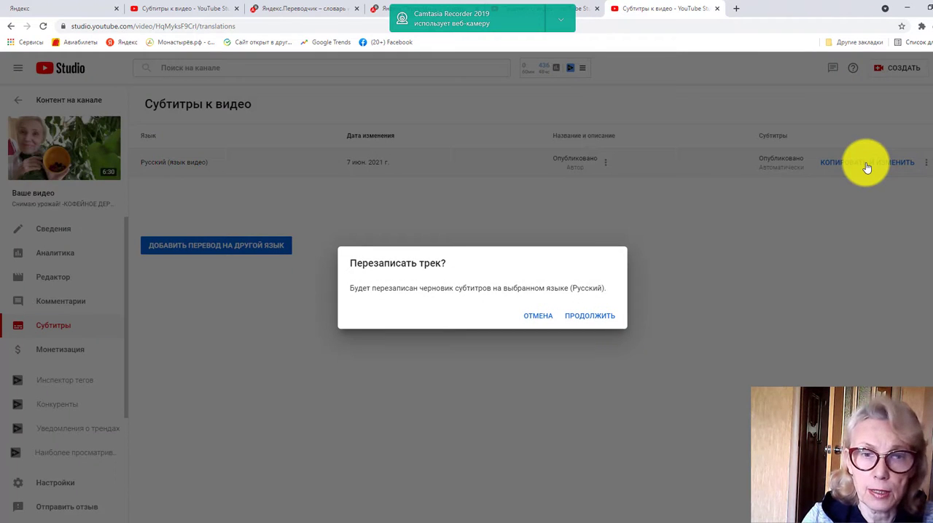
click(589, 317)
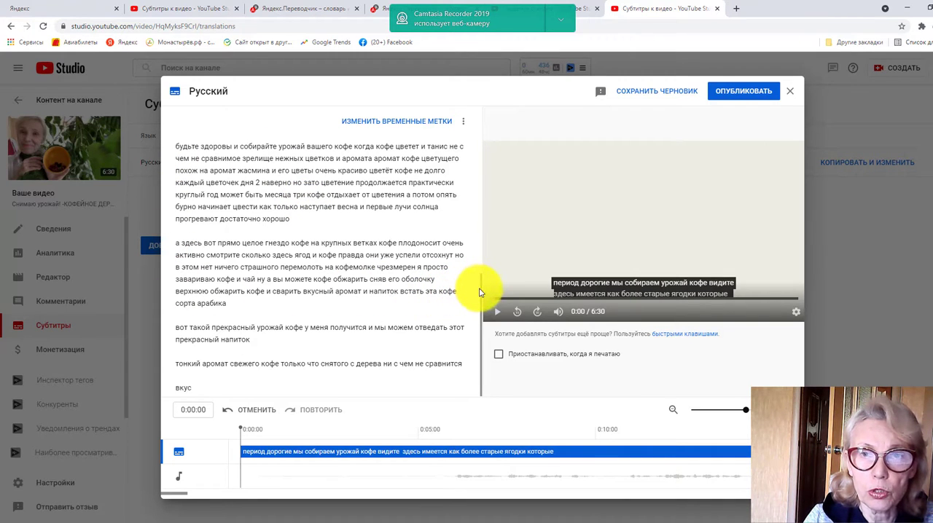
drag(481, 292, 484, 129)
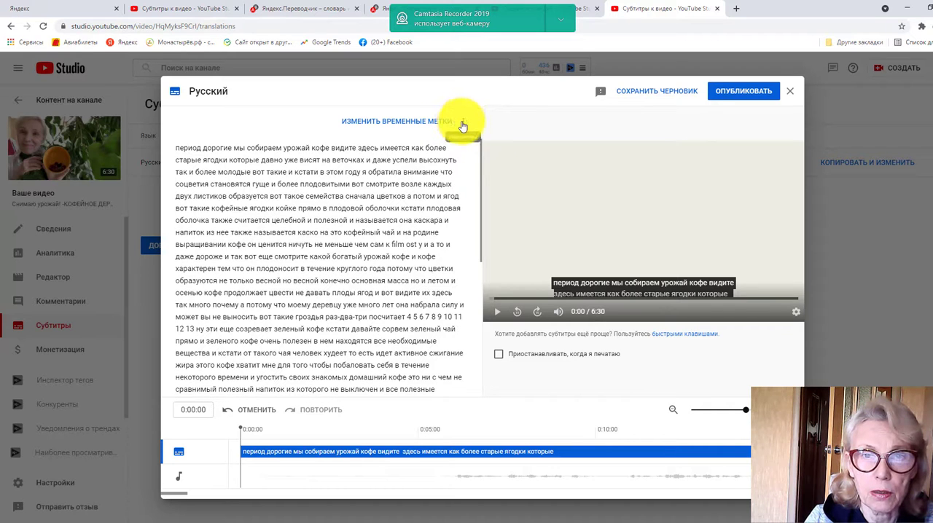
Correct the misrecognised «film ost» wording to «кофе» in the Russian subtitle text and publish it
click(461, 122)
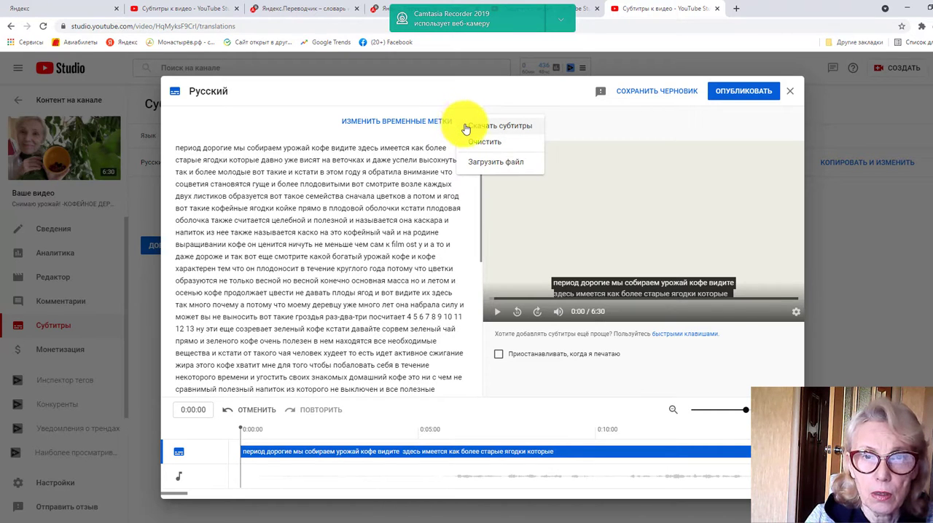
click(422, 251)
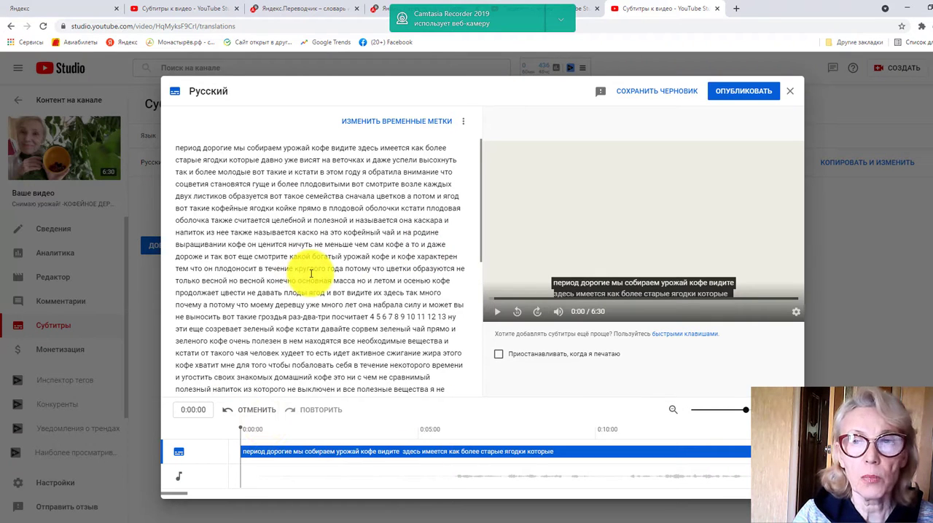
click(767, 96)
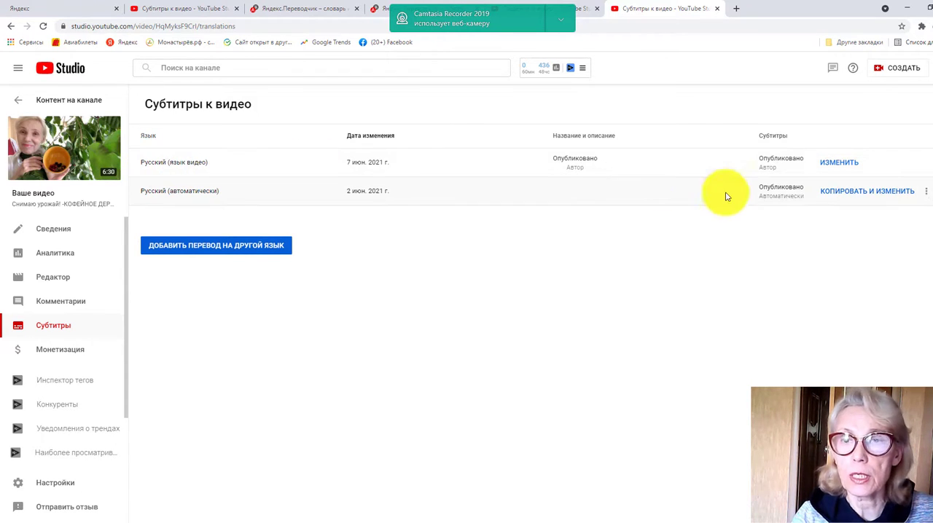
Reopen the Russian author subtitles, listen to the caption starting at 0:46:03, and replace «койке» in it with «кофе»
click(840, 162)
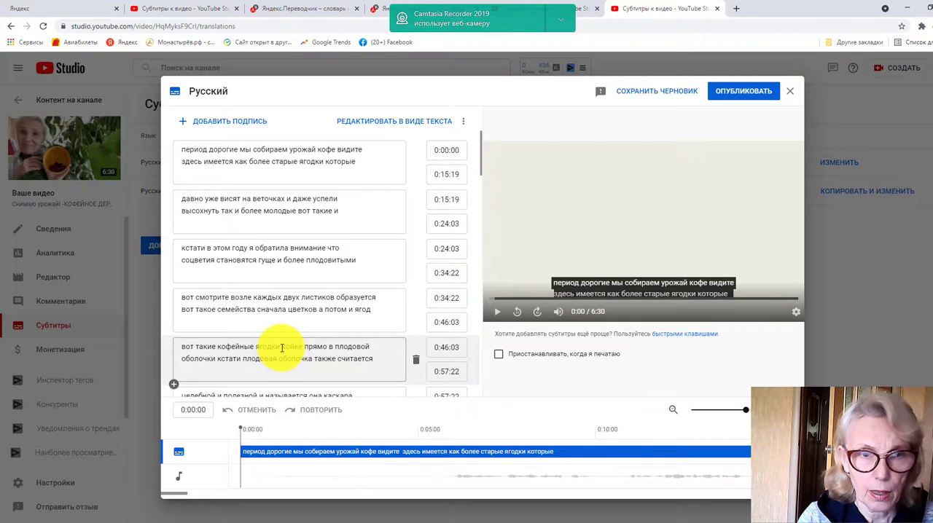
drag(283, 348, 306, 347)
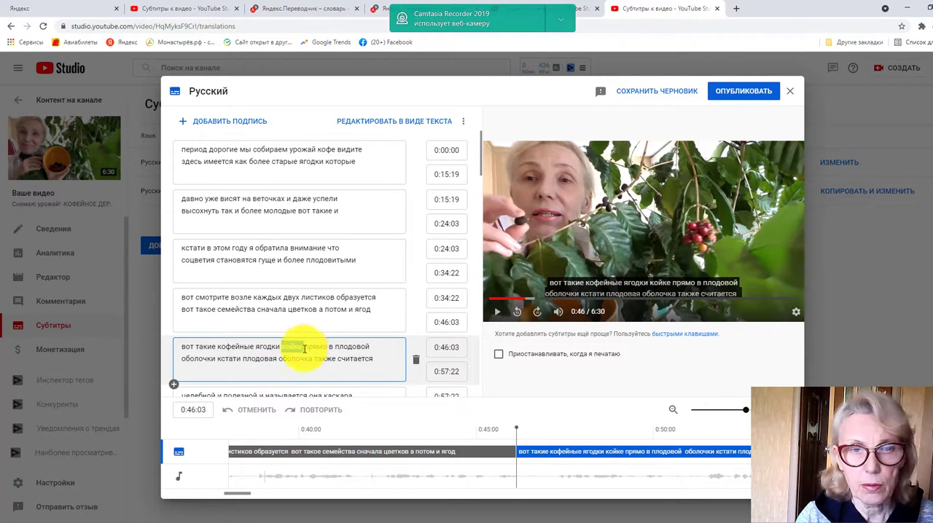
click(495, 315)
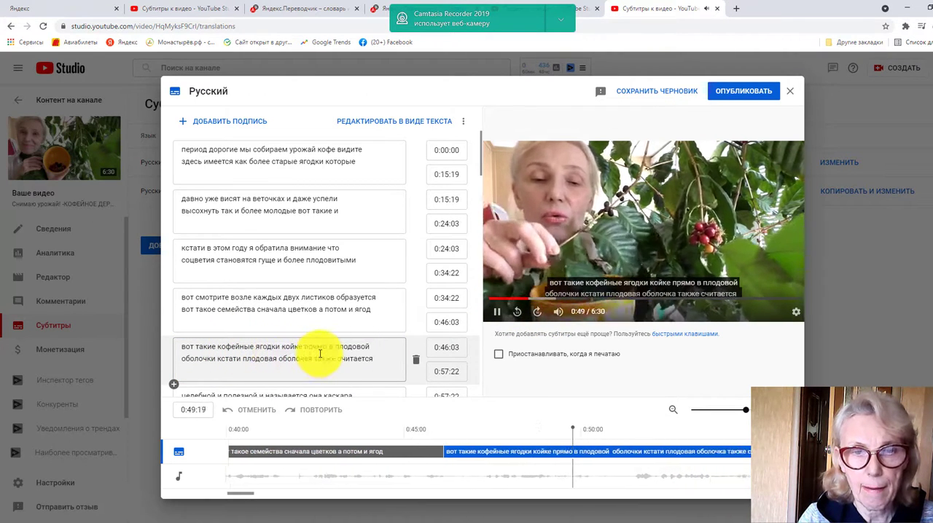
click(497, 313)
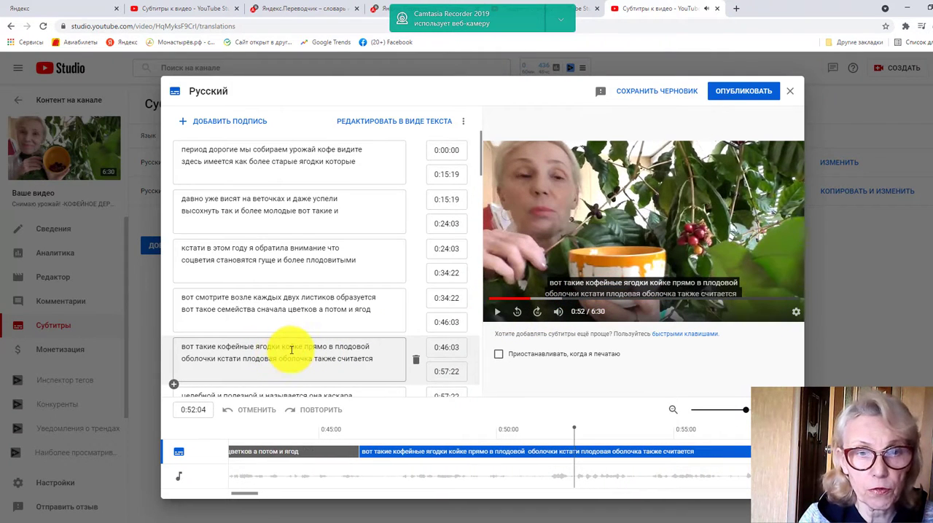
double_click(291, 350)
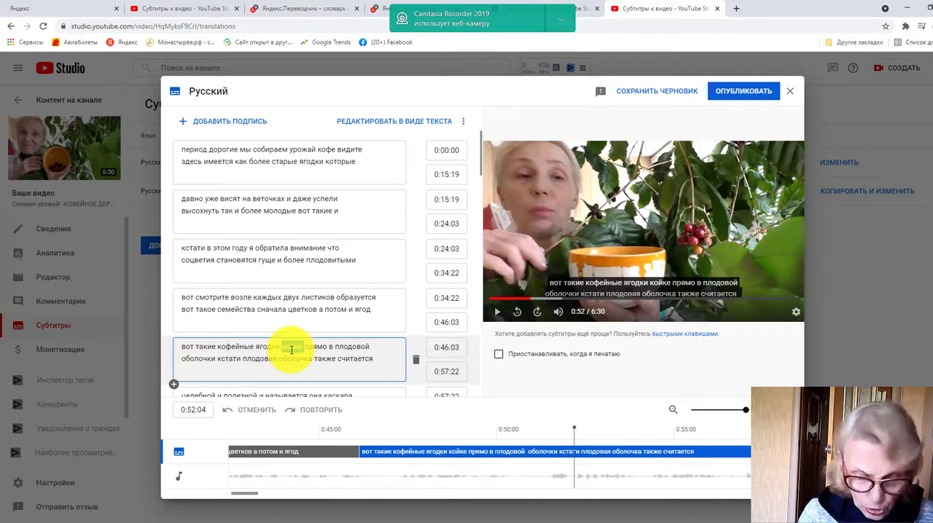
text(кофе)
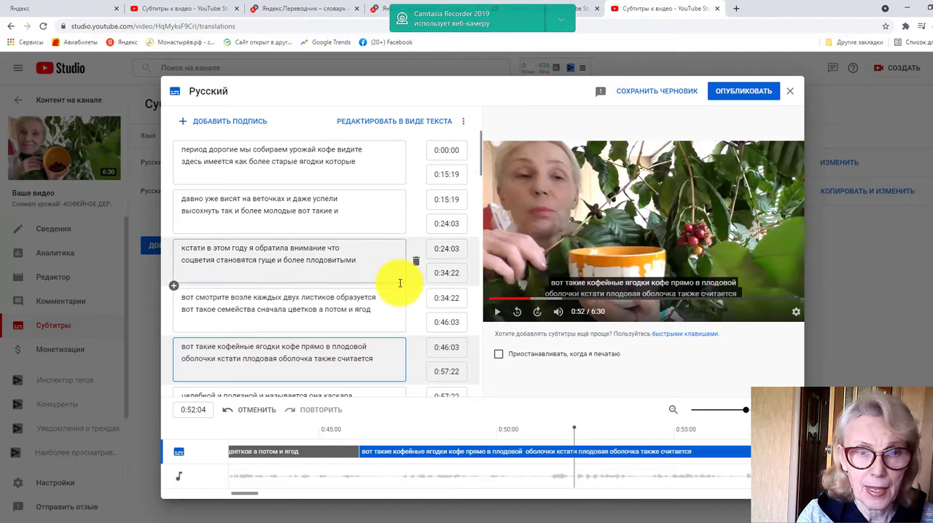
Change «оболочки» to «оболочке.» in the same caption and publish the Russian subtitles
click(215, 360)
key(BackSpace)
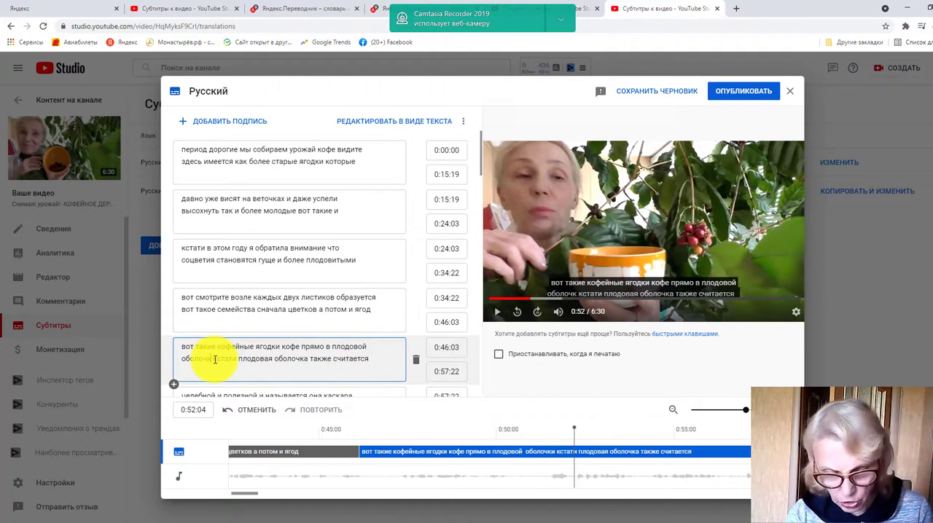
text(е)
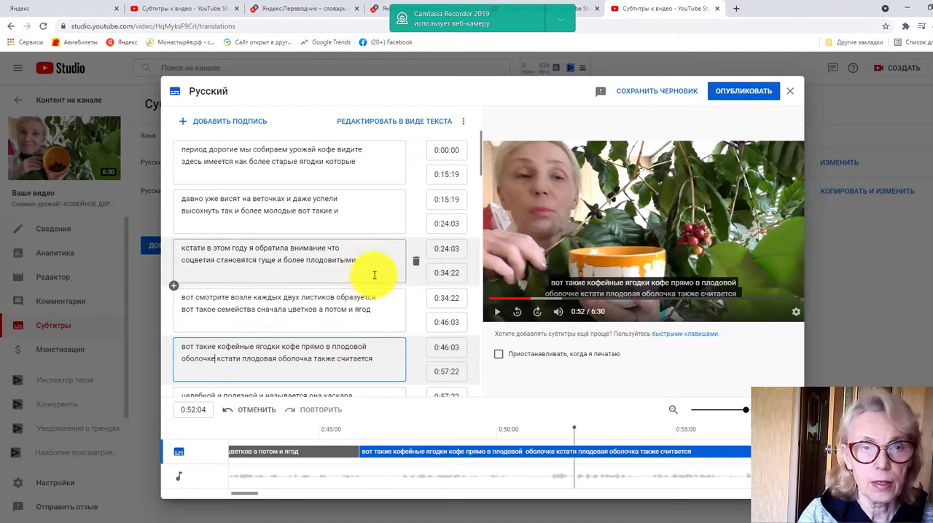
text(.)
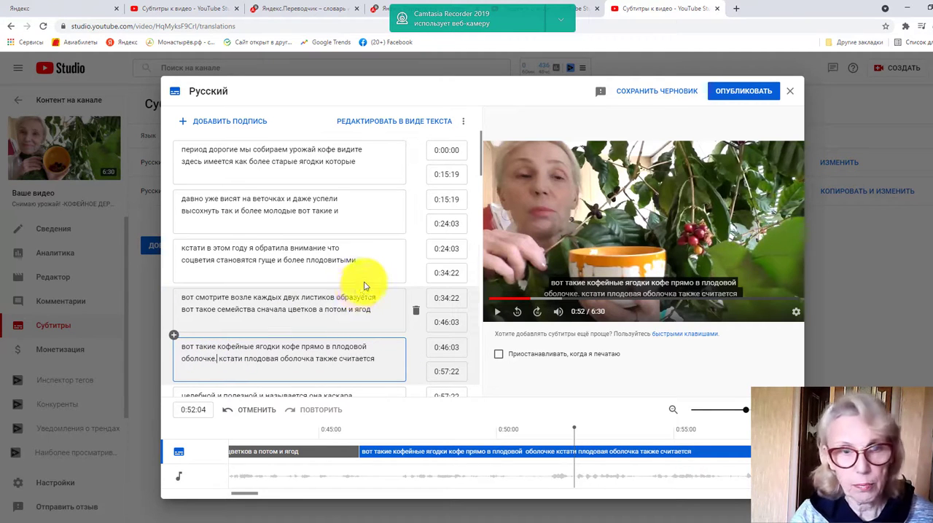
scroll(375, 268, down, 3)
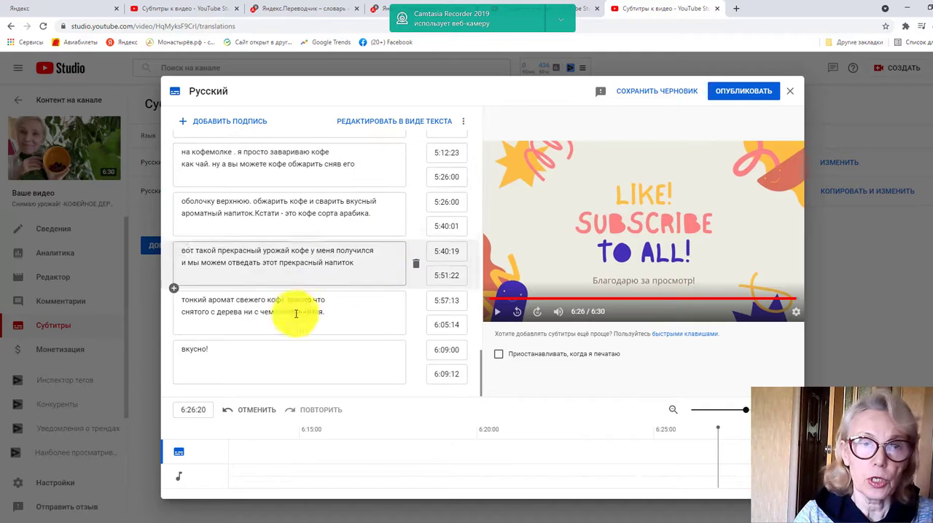
click(746, 92)
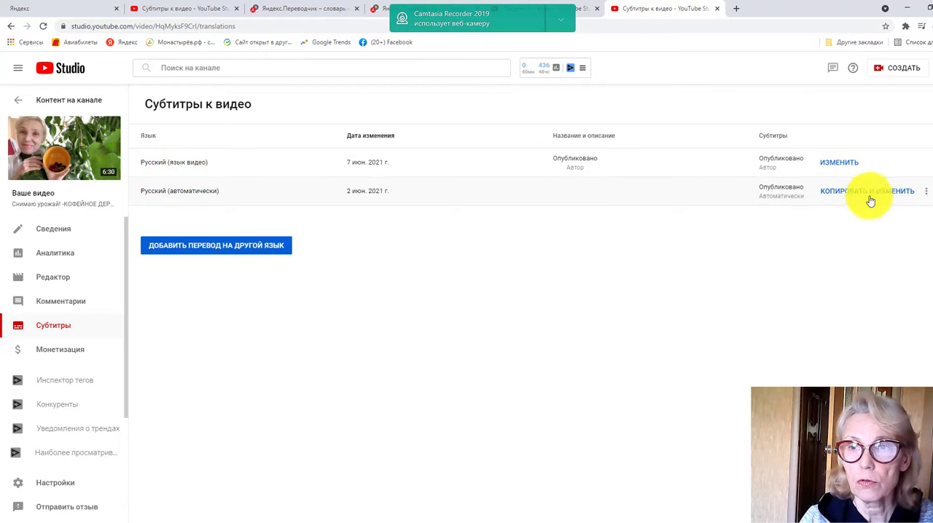
Delete the automatic Russian subtitle track
click(925, 192)
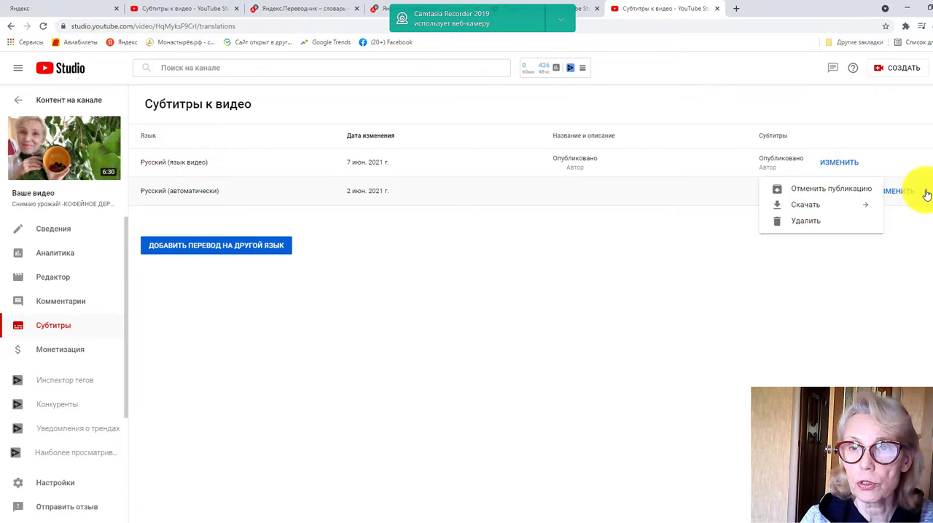
click(808, 226)
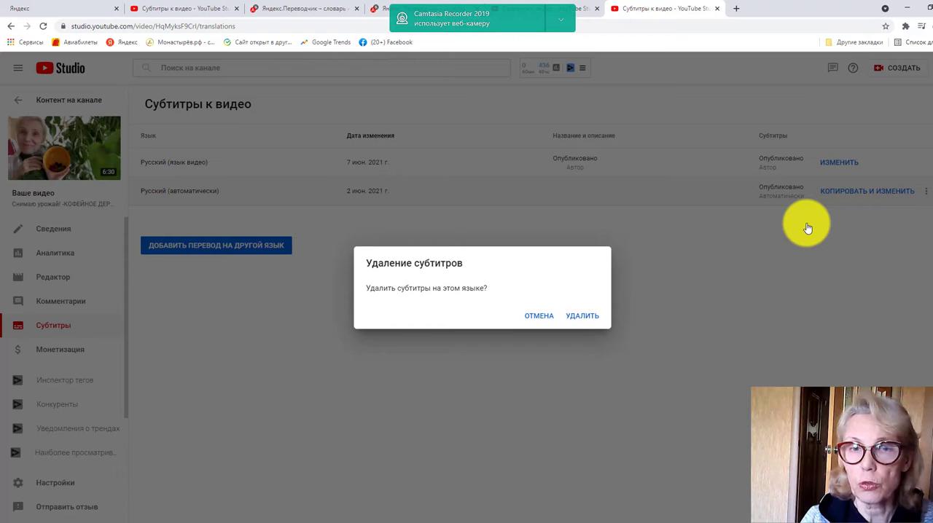
click(582, 317)
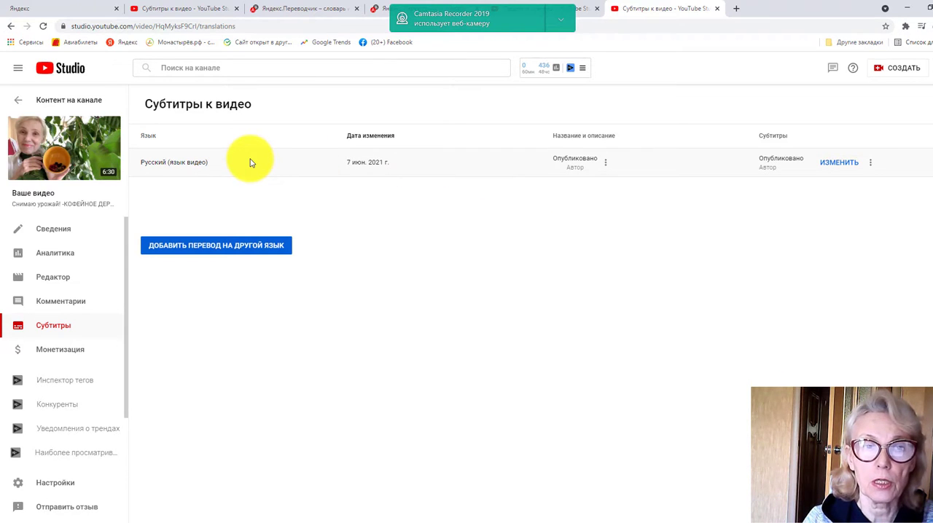
Add English as a translation language for the video
click(195, 247)
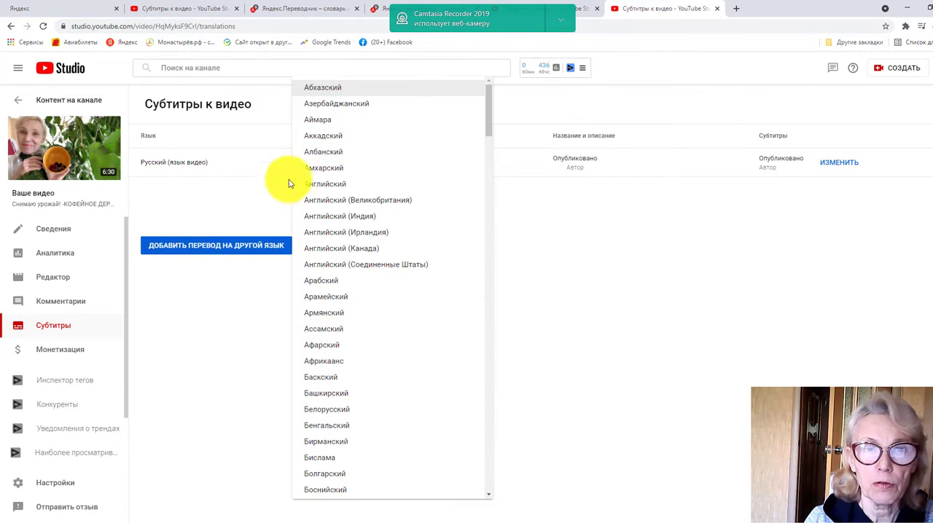
click(318, 184)
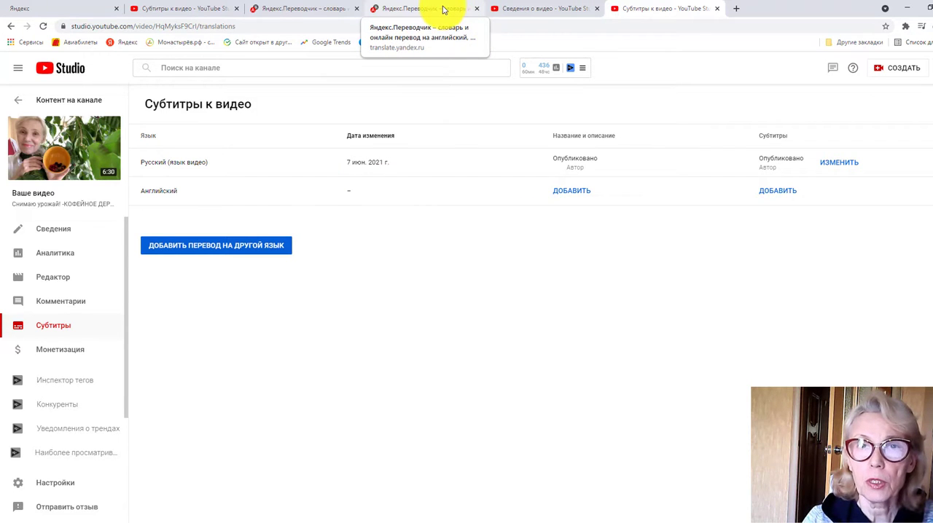
Place both Yandex Translate browser tabs after the YouTube Studio tabs and return to the video's subtitles page
drag(441, 8, 691, 20)
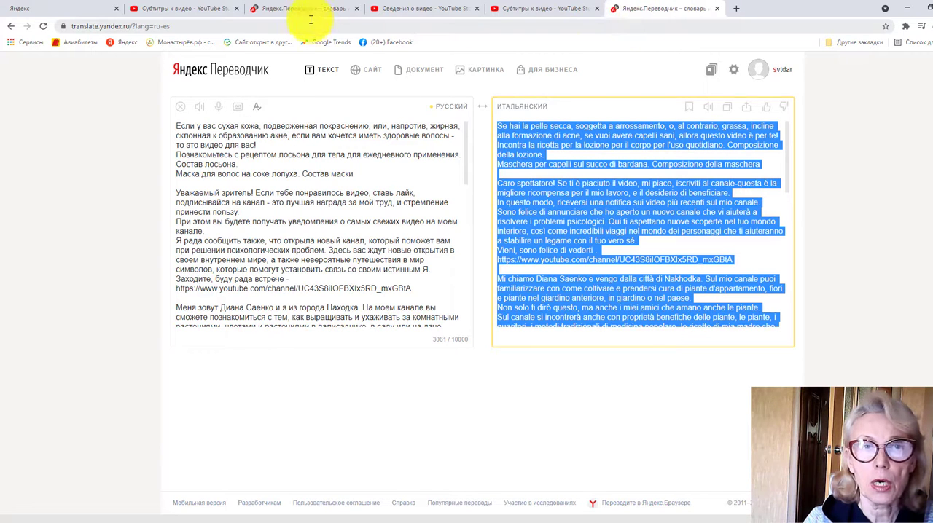
drag(301, 7, 656, 12)
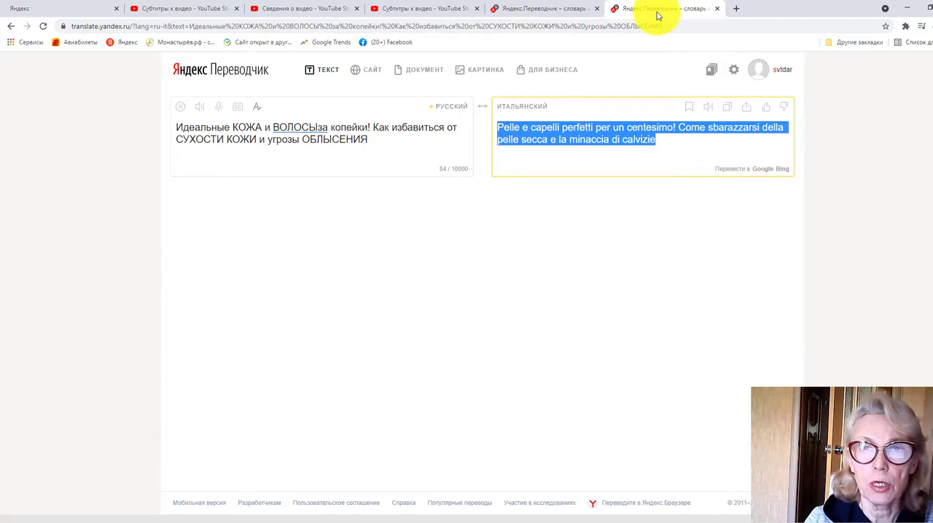
click(411, 15)
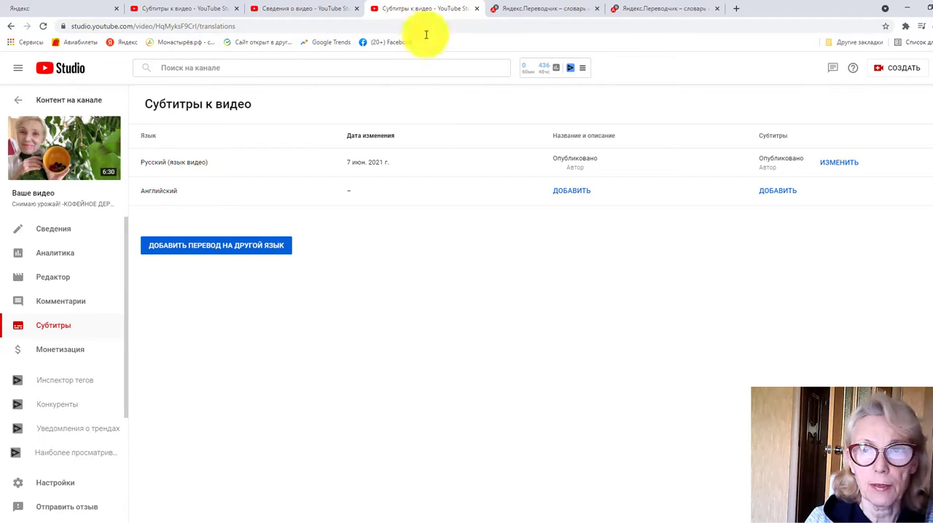
Create English subtitles by automatically translating the Russian ones and publish them
click(777, 193)
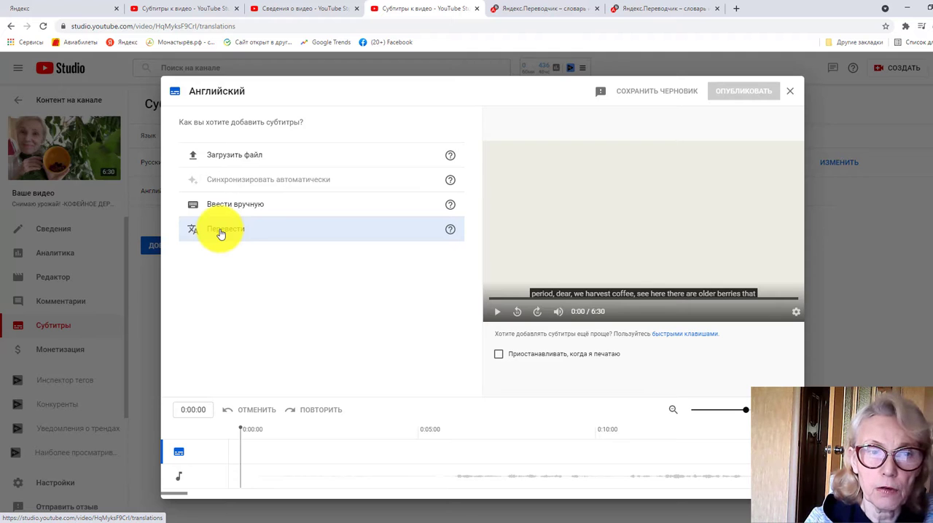
click(220, 231)
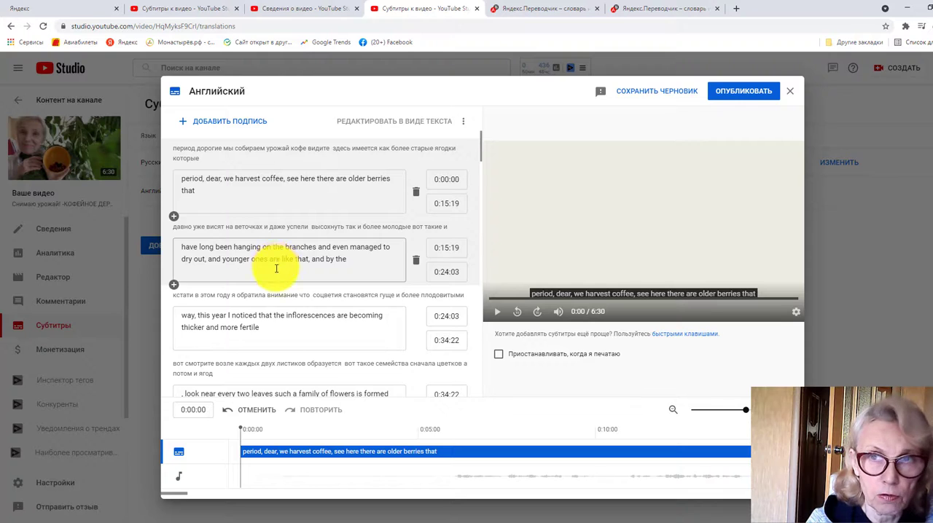
click(744, 92)
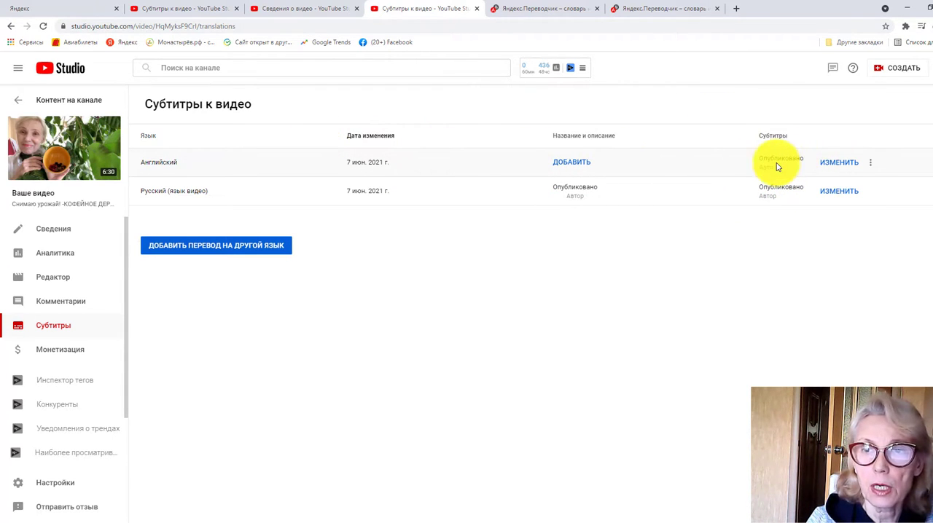
Open the English title and description translation form and copy the original Russian title
click(572, 163)
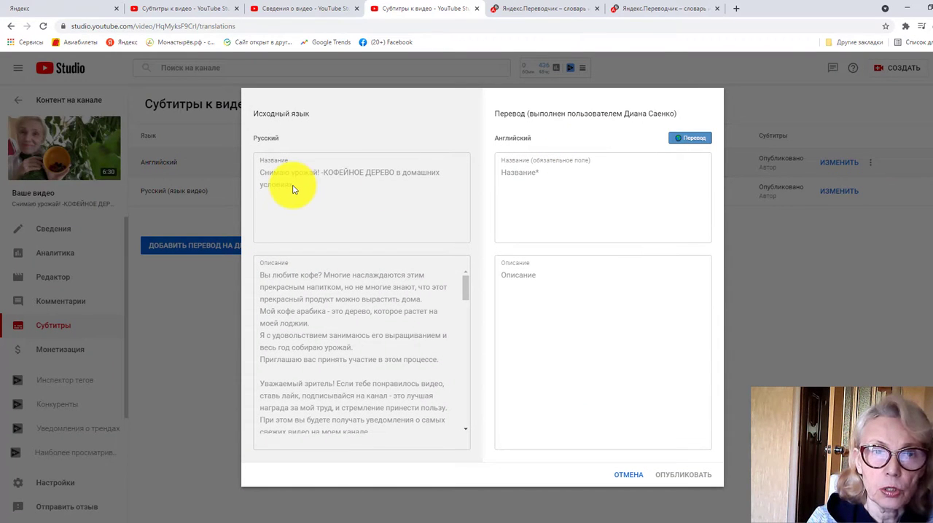
drag(288, 184, 261, 172)
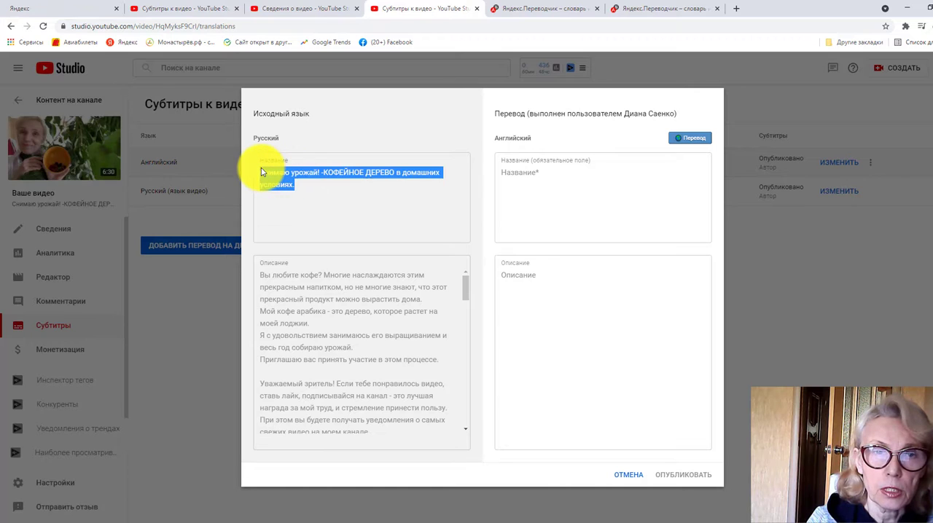
right_click(276, 178)
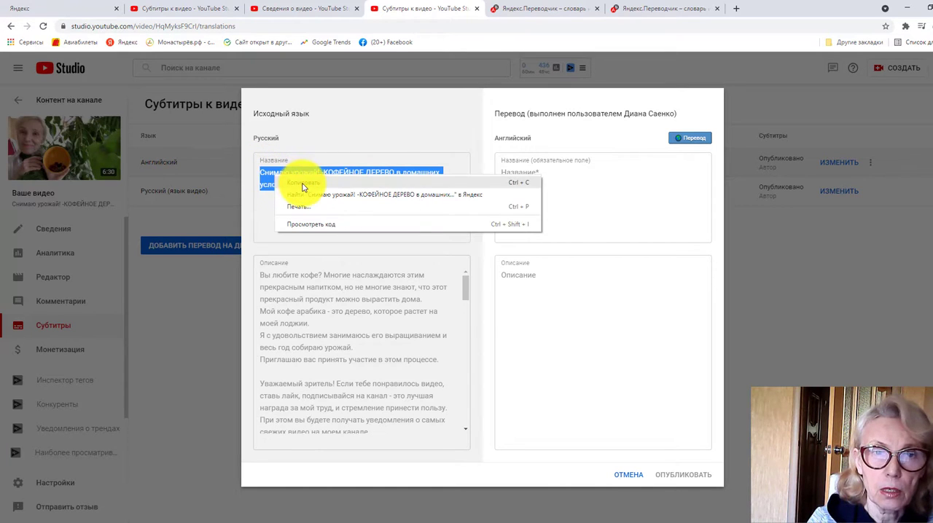
click(292, 183)
click(511, 169)
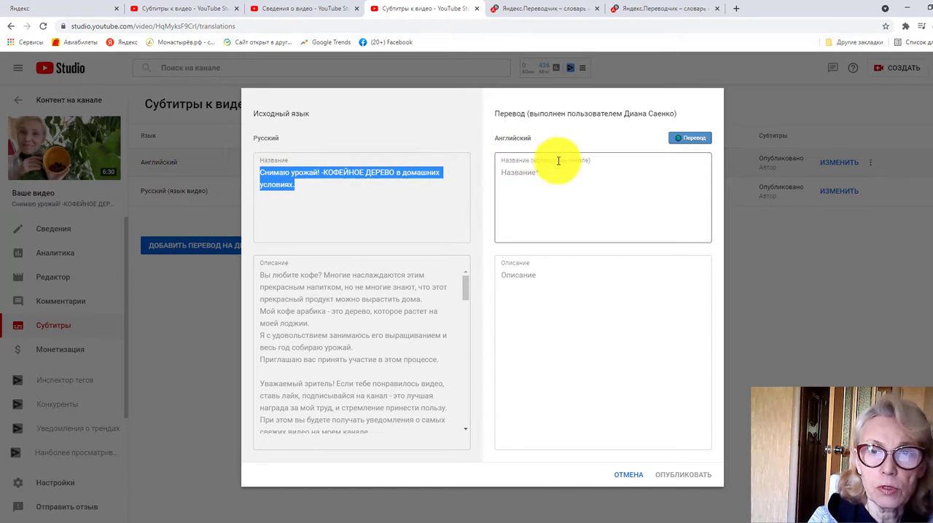
Switch to the first Yandex Translate tab, replace its source text with the copied title, and translate it into English
click(551, 9)
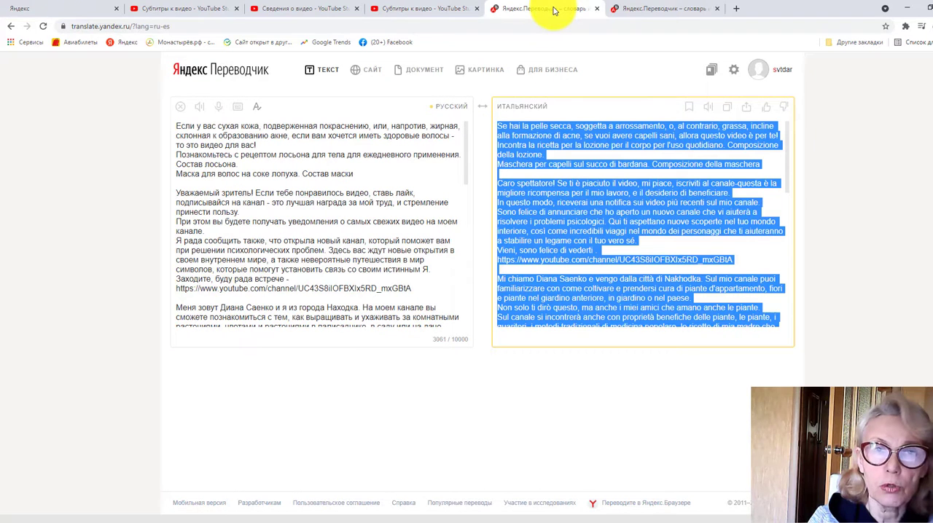
click(182, 109)
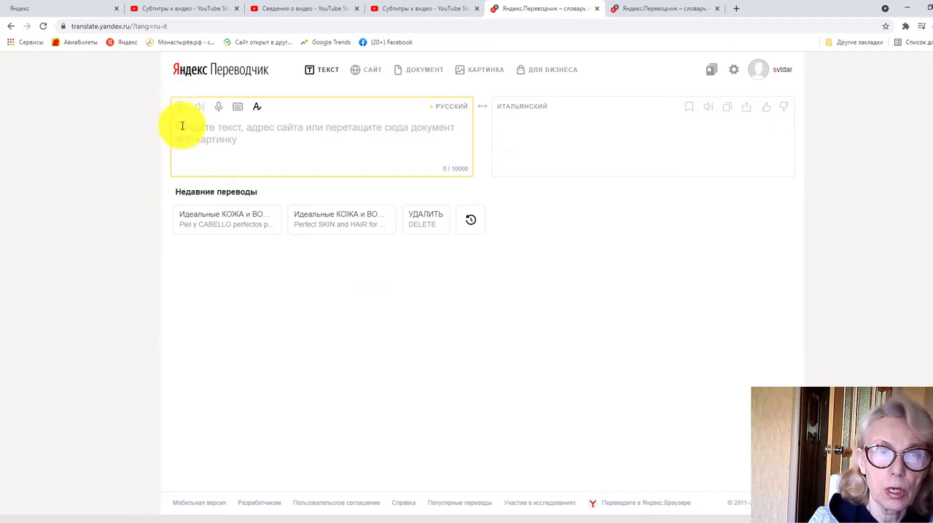
right_click(183, 127)
click(219, 207)
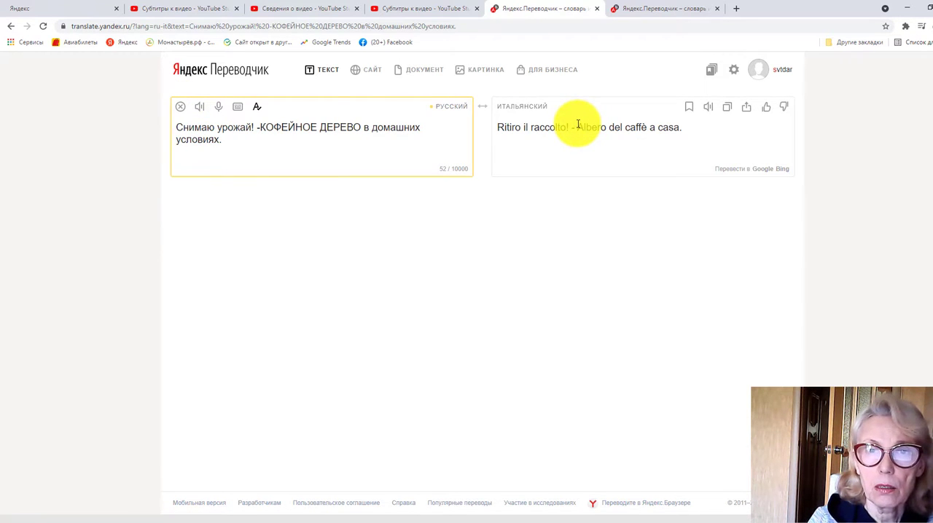
click(515, 110)
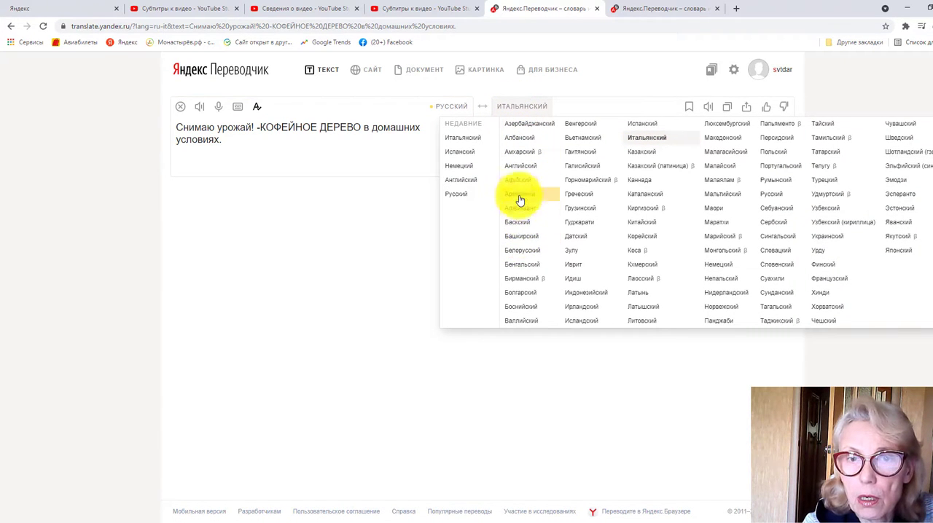
click(522, 169)
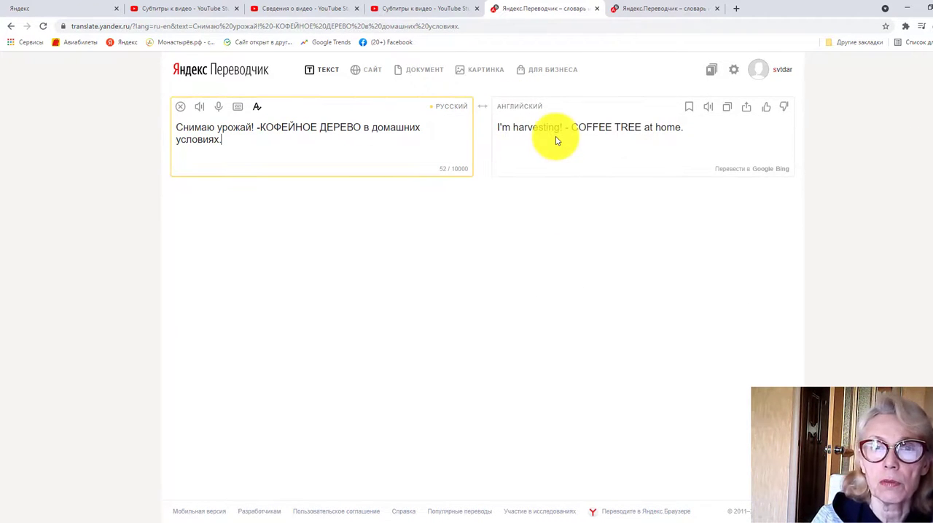
Copy the translated title "I'm harvesting! - COFFEE TREE at home." into the video's English title field in YouTube Studio
click(726, 111)
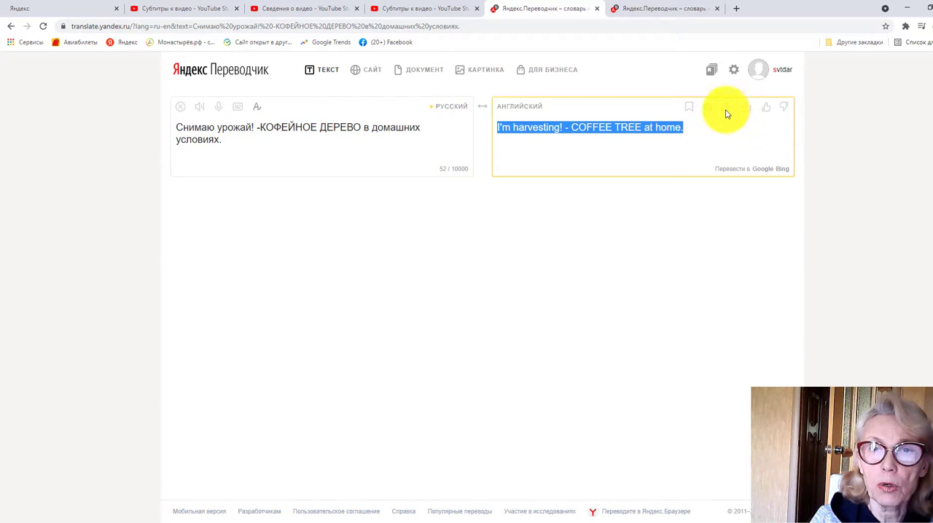
click(435, 8)
right_click(507, 175)
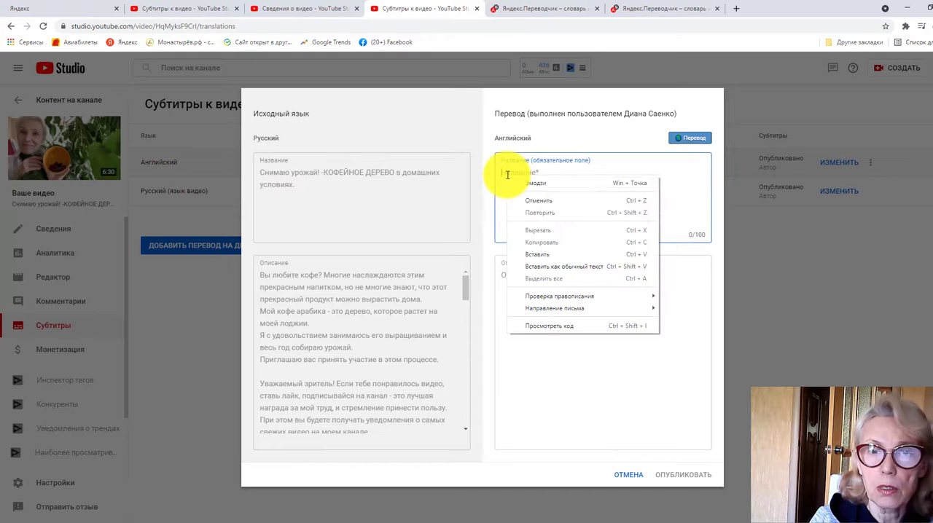
click(539, 254)
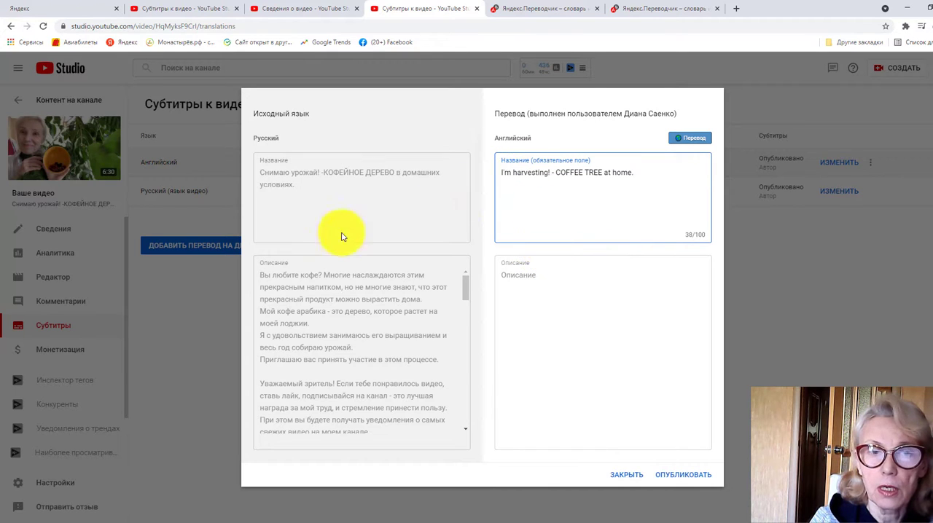
Copy the full Russian description and translate it into English in the second Yandex Translate tab, replacing the text there
drag(256, 276, 438, 433)
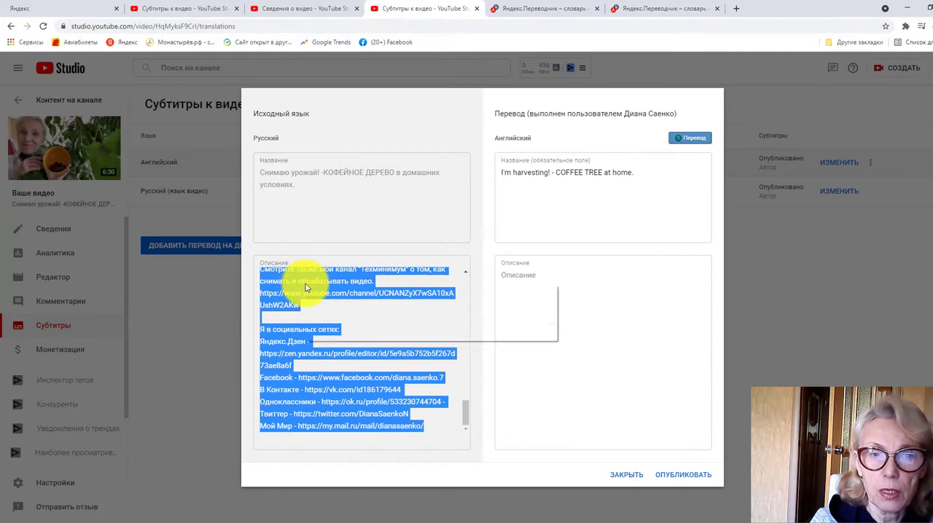
click(339, 294)
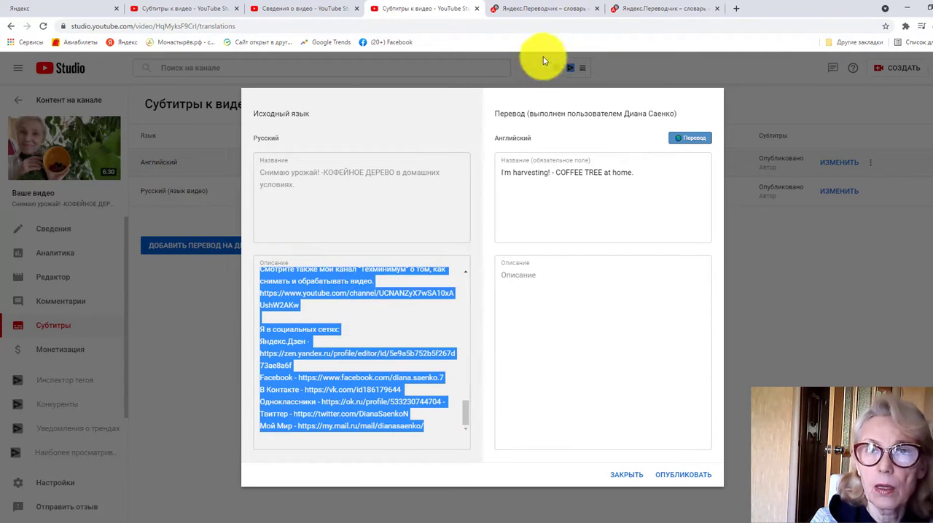
click(646, 10)
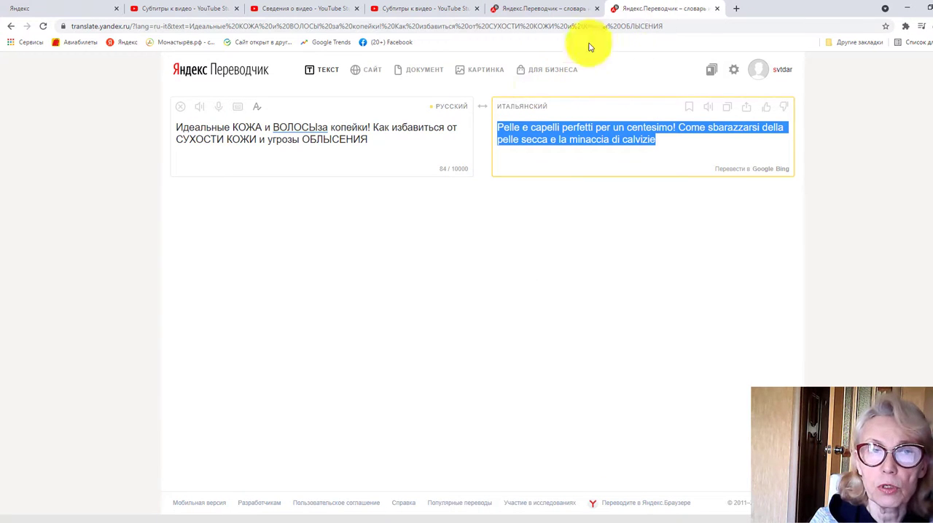
click(180, 110)
click(180, 109)
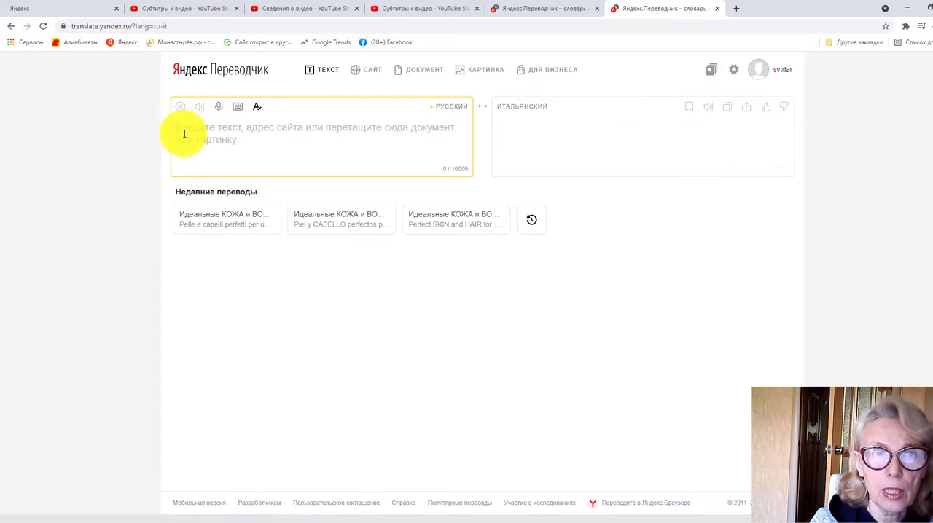
right_click(185, 135)
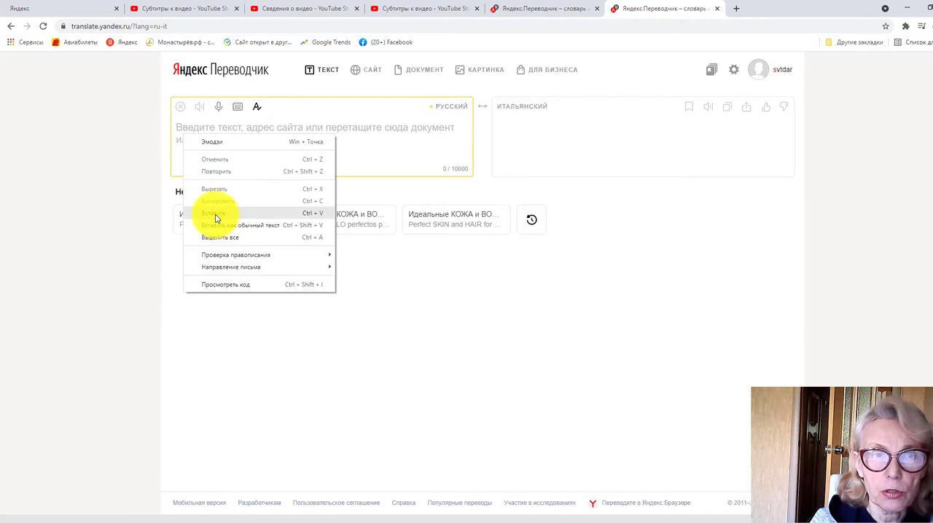
click(216, 218)
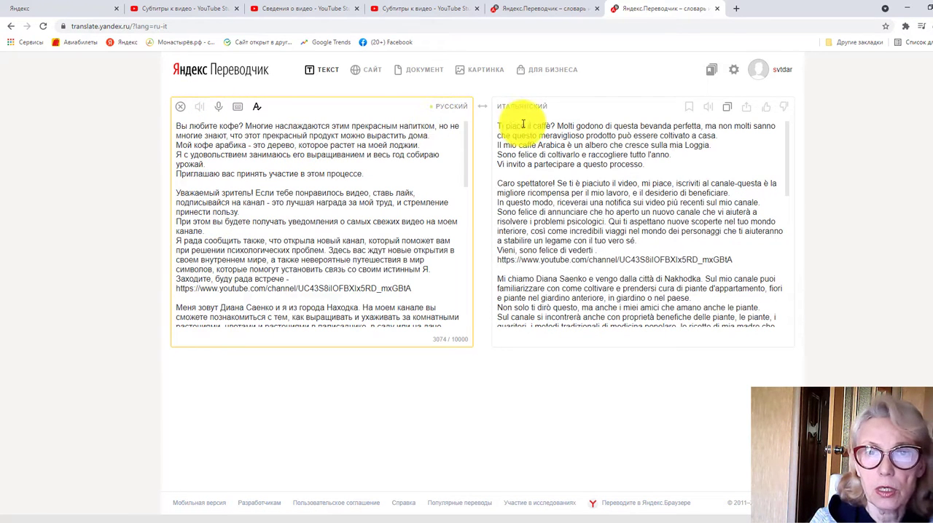
click(523, 106)
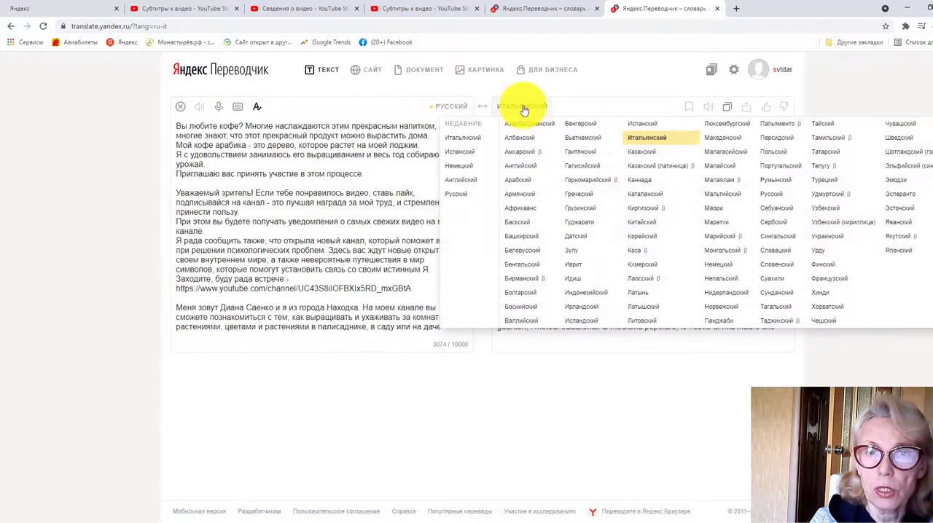
click(520, 167)
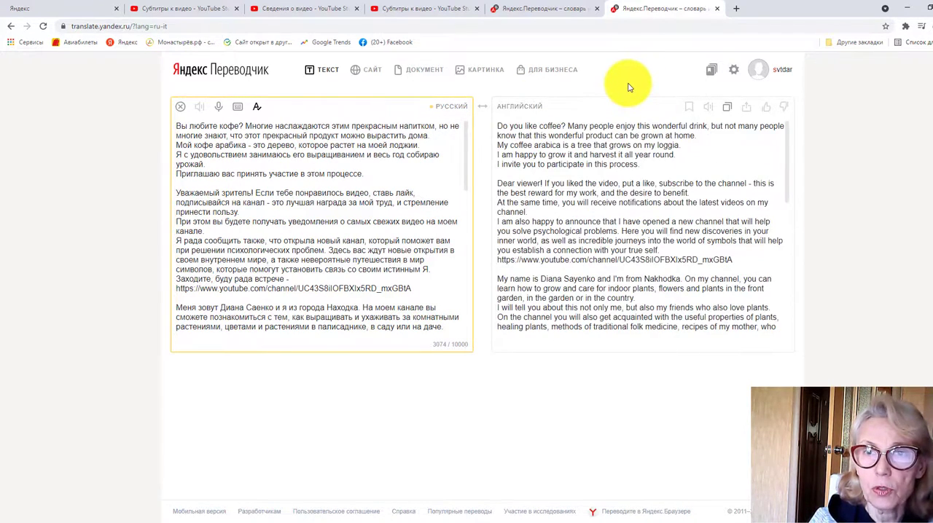
Copy the translated description into the English description field in YouTube Studio and publish the English title and description
click(727, 106)
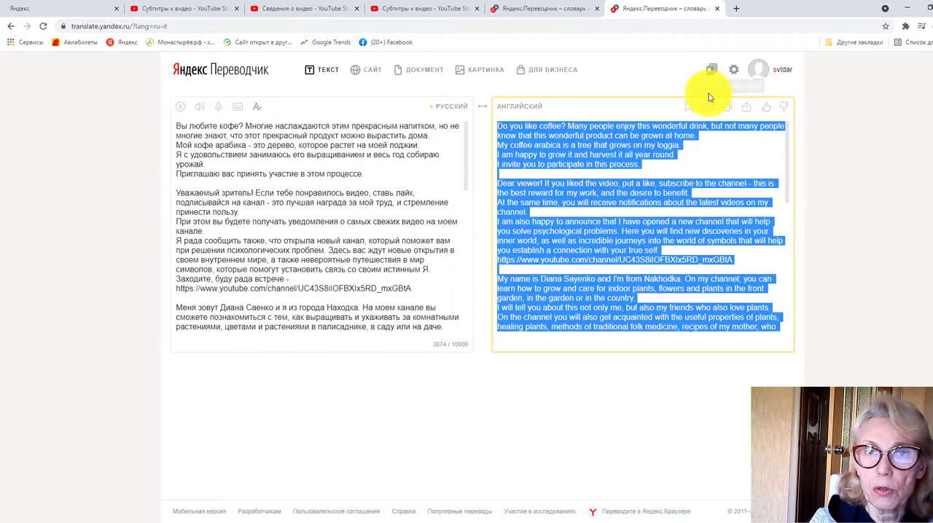
click(411, 14)
click(500, 273)
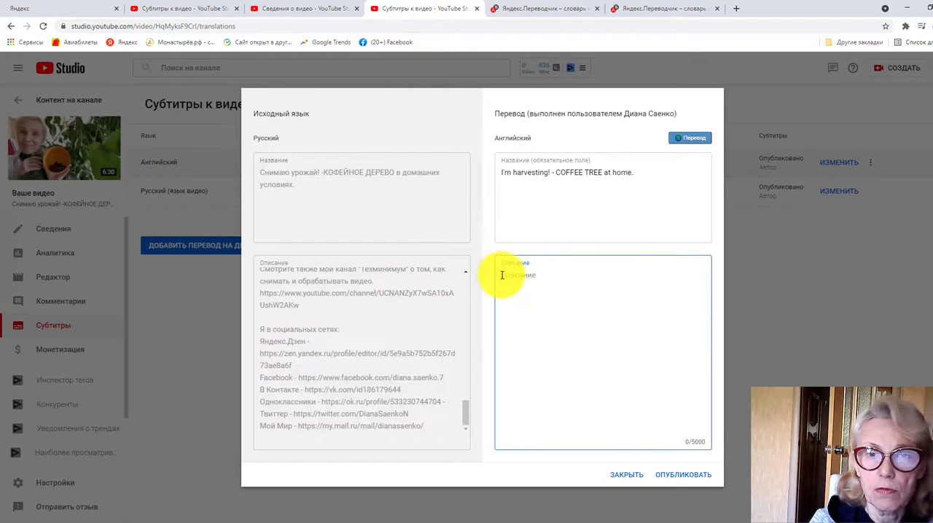
right_click(503, 276)
click(541, 354)
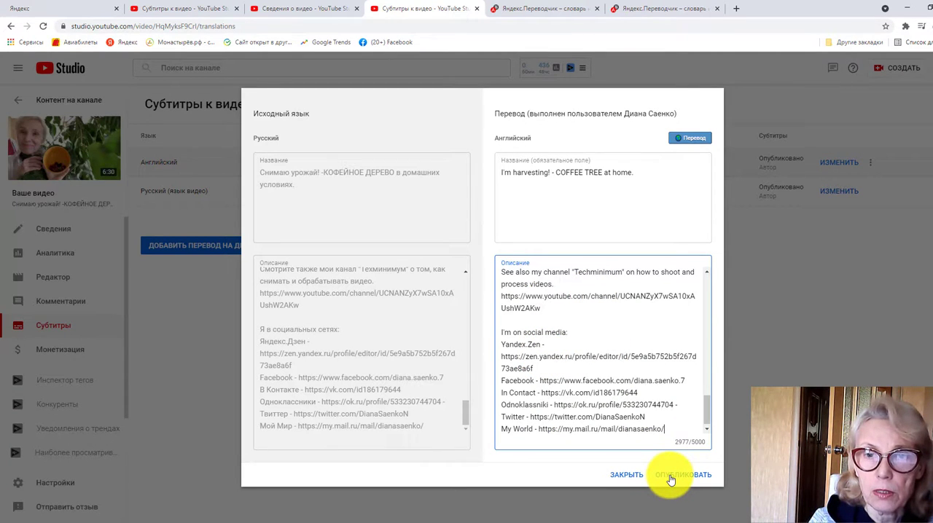
drag(706, 417, 708, 282)
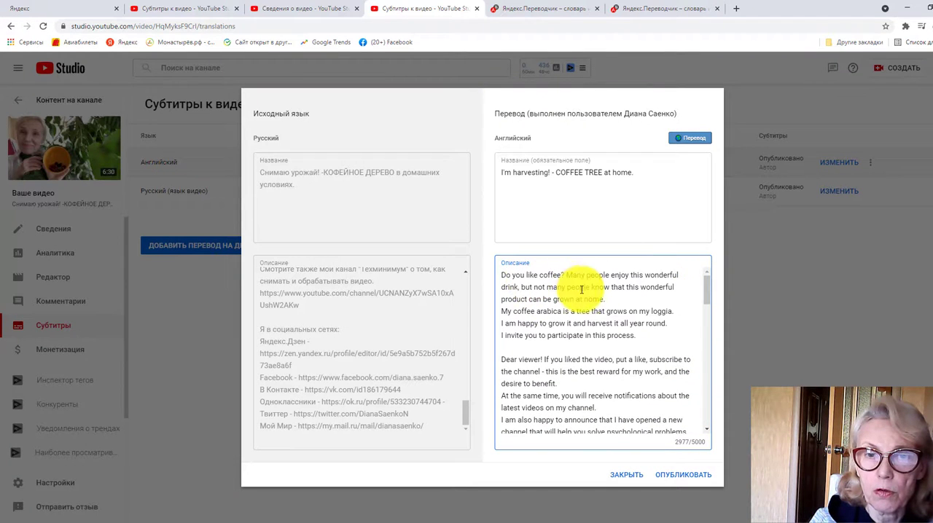
click(672, 477)
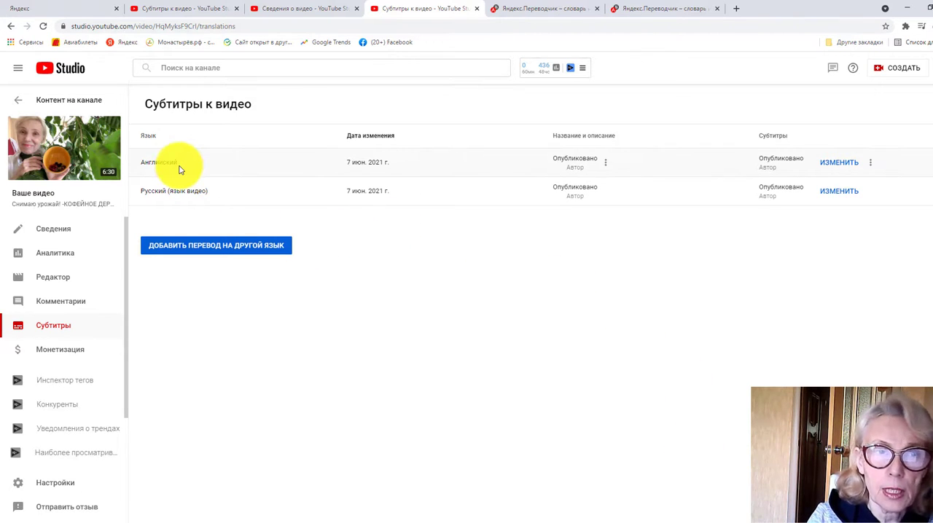
Add German, Spanish and Italian as translation languages for the video
click(221, 245)
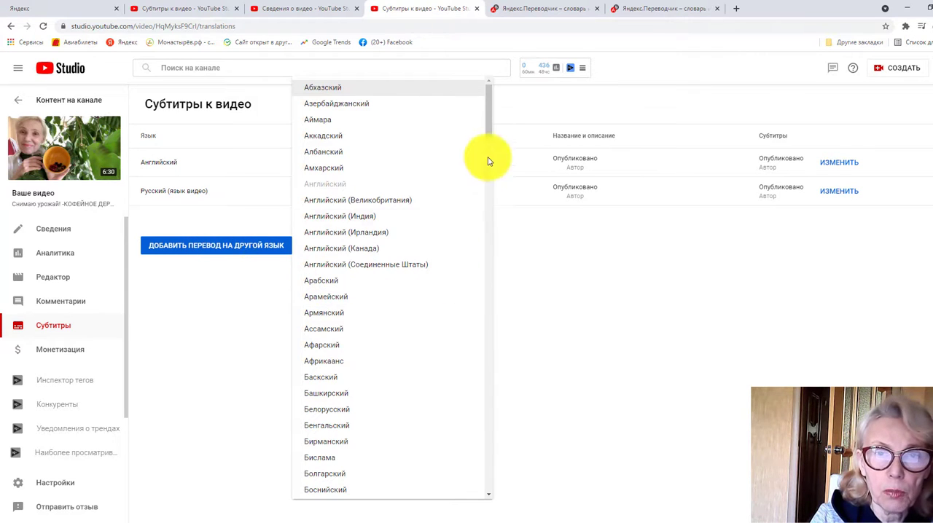
drag(488, 124, 497, 222)
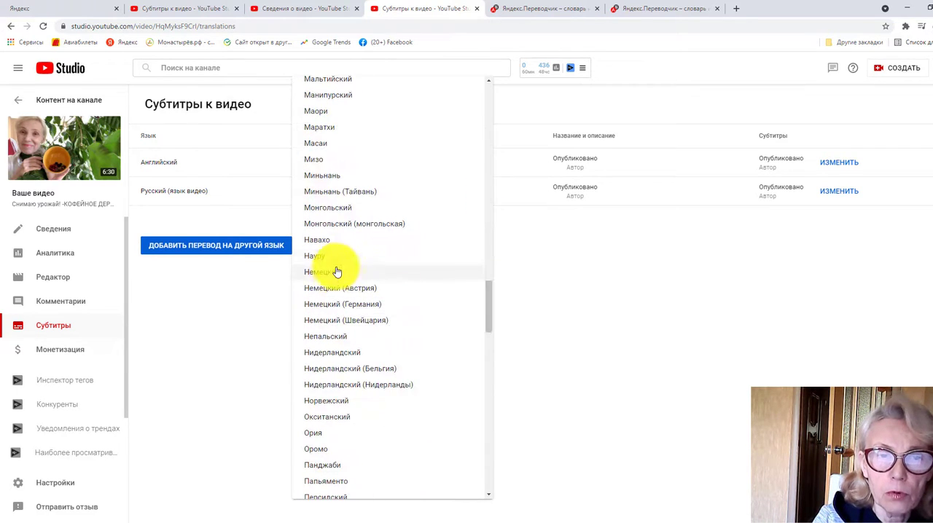
click(334, 274)
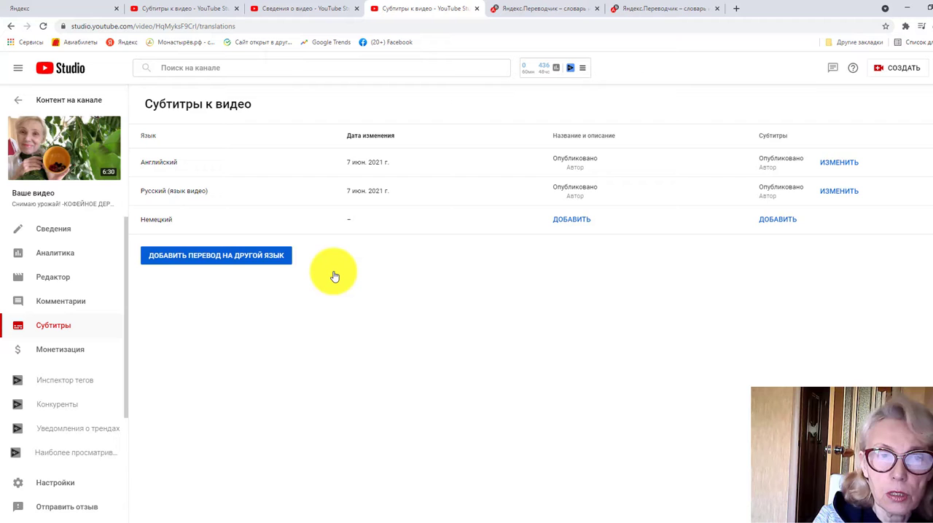
click(241, 260)
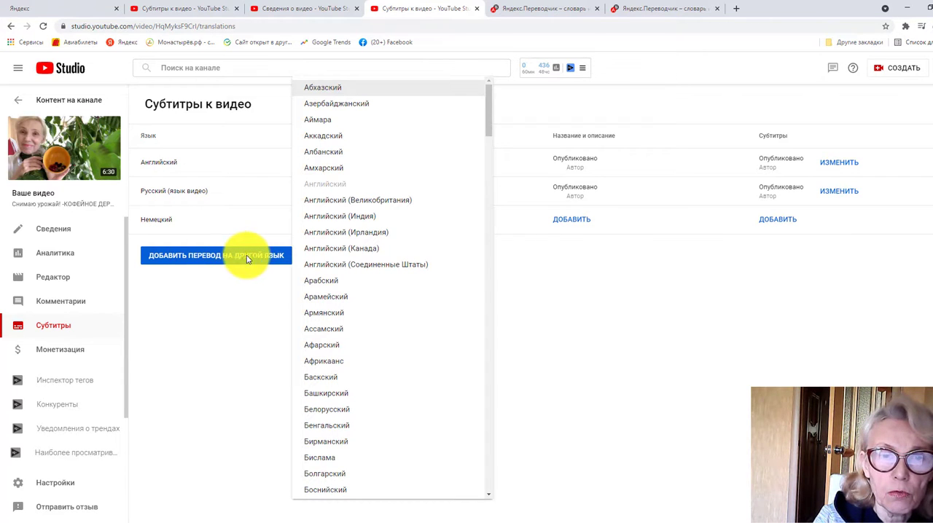
drag(489, 125, 316, 179)
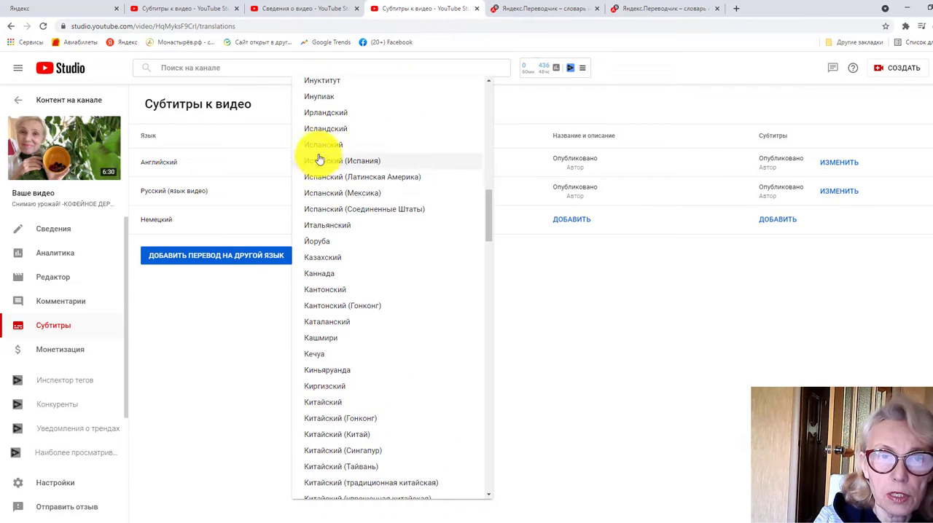
click(318, 145)
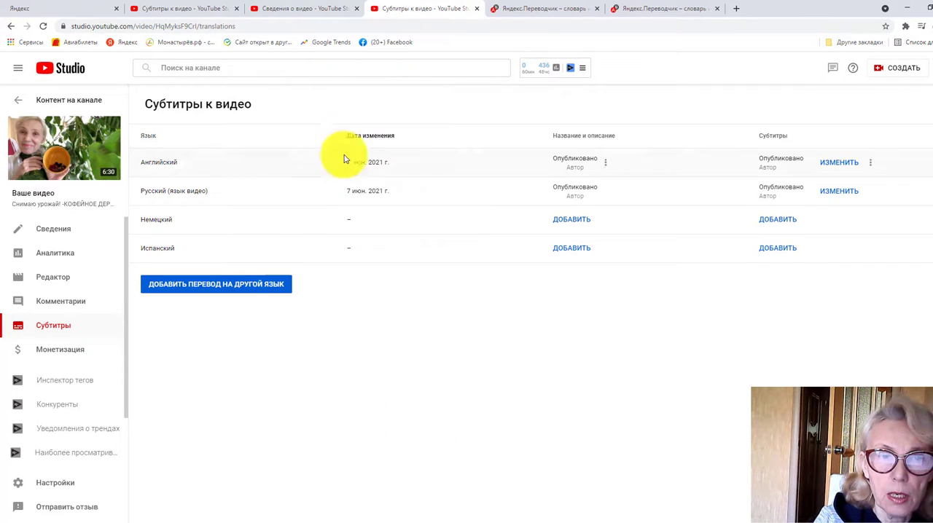
click(240, 284)
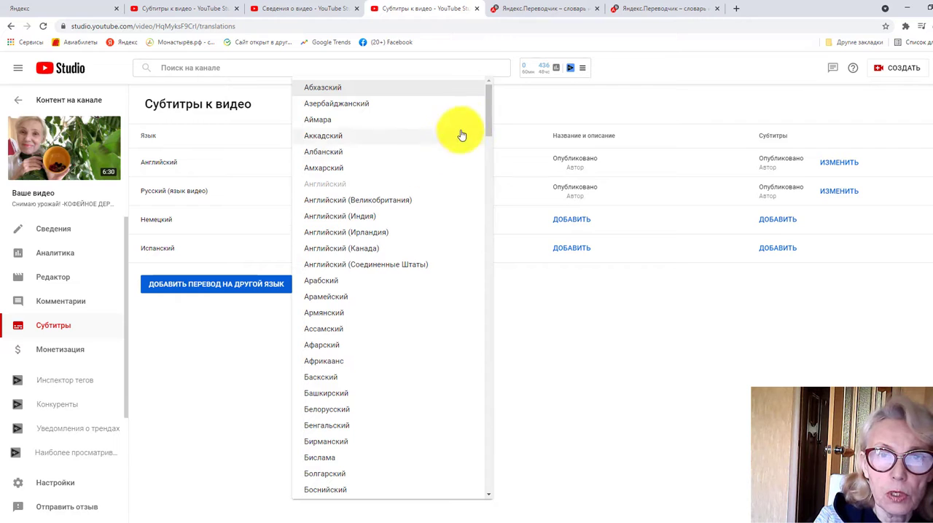
drag(489, 100, 491, 211)
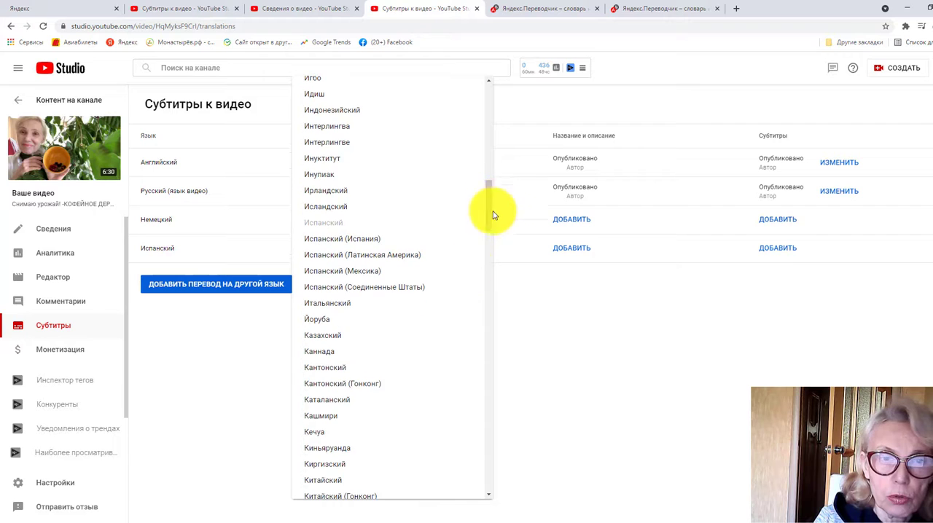
click(328, 305)
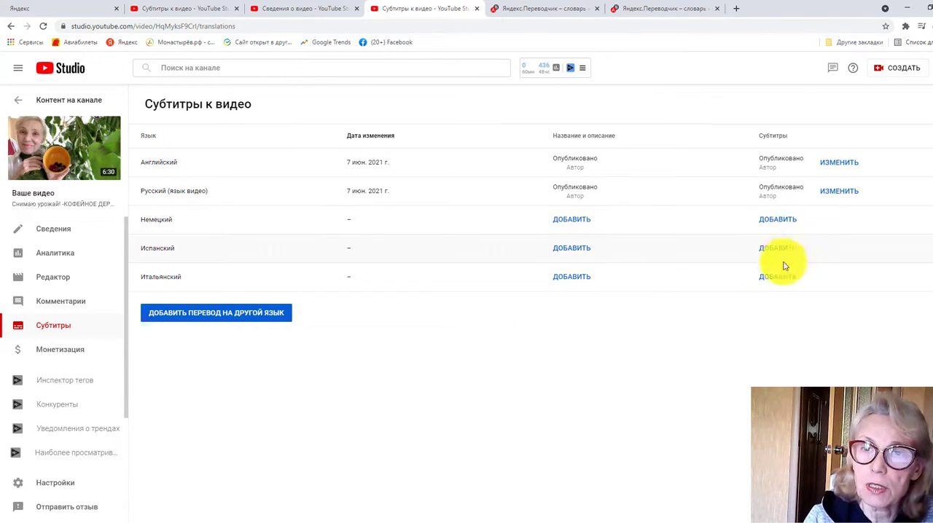
Add German subtitles to the video by automatic translation and publish them
click(775, 221)
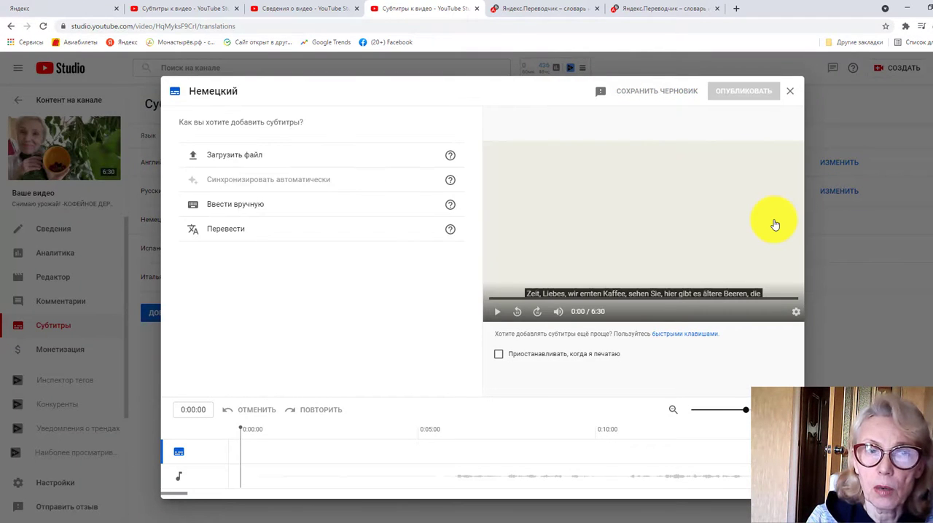
click(238, 229)
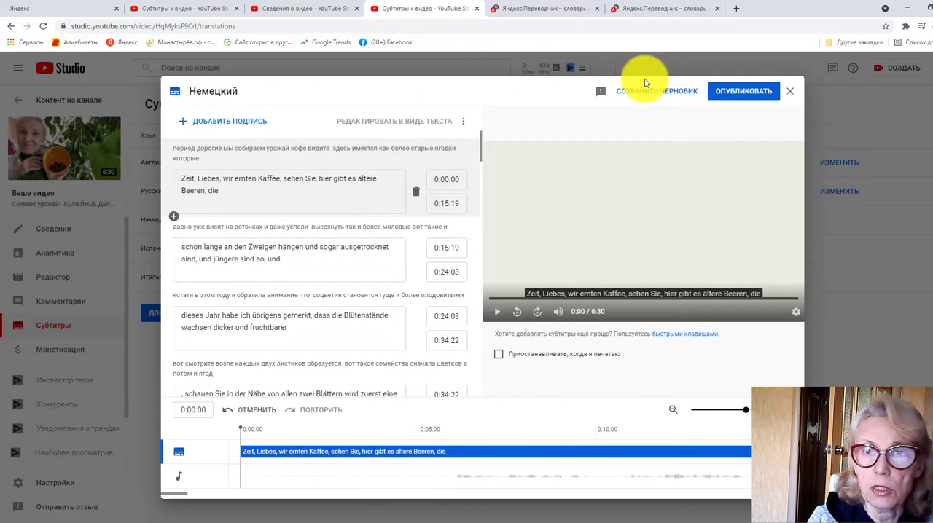
click(726, 90)
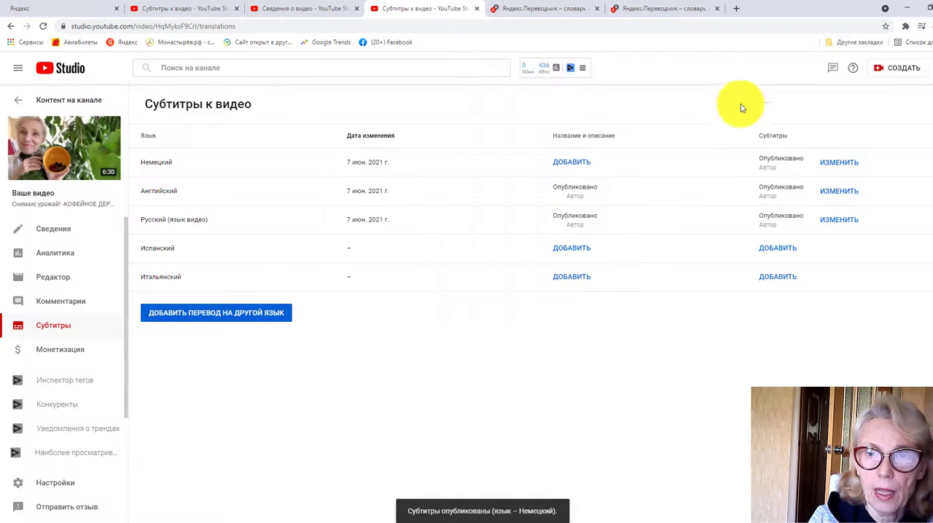
Add Spanish subtitles to the video by automatic translation and publish them
click(778, 256)
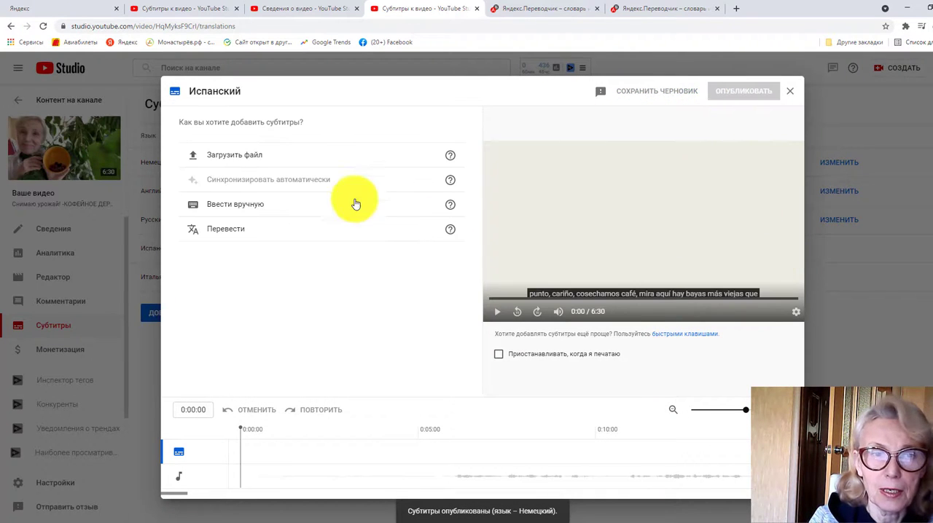
click(354, 230)
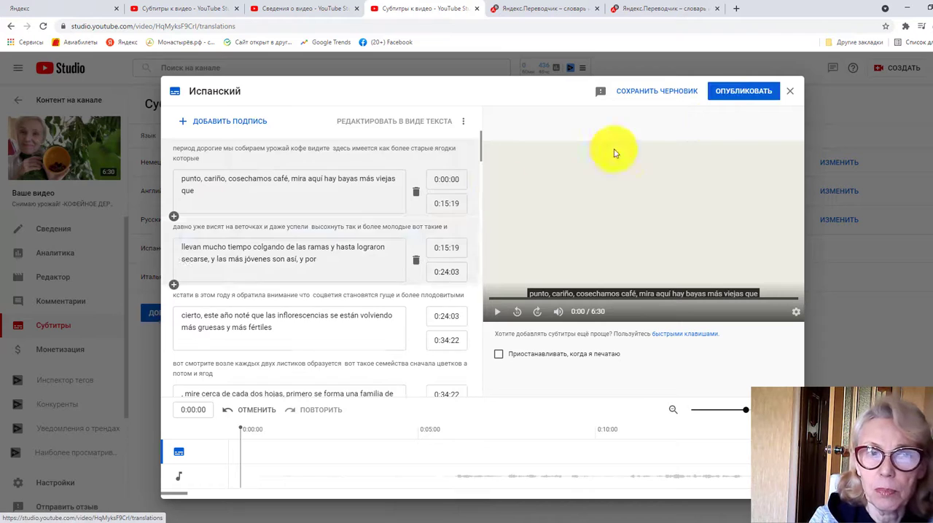
click(750, 94)
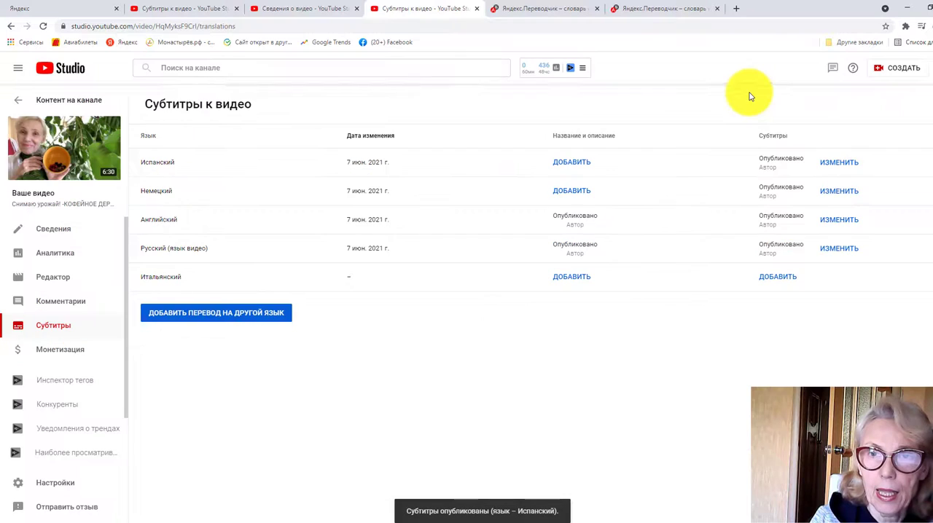
Add Italian subtitles to the video by automatic translation and publish them
click(778, 283)
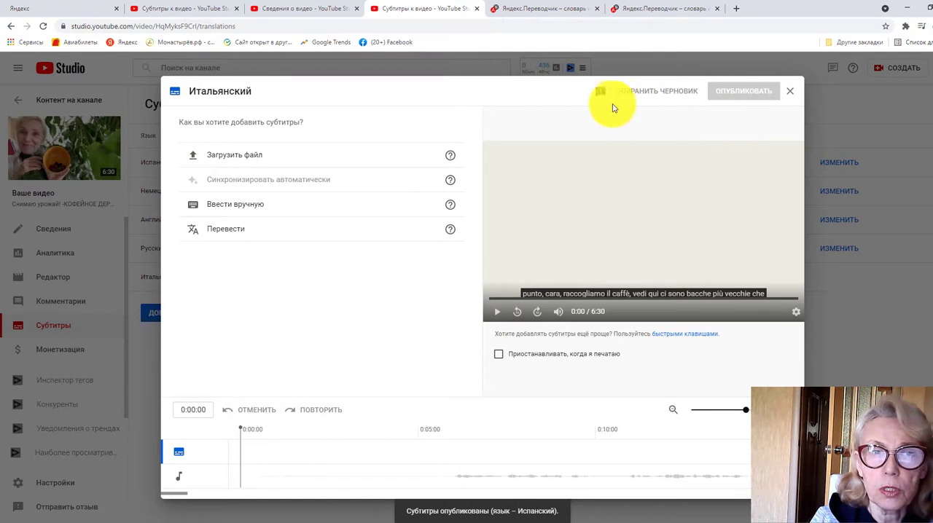
click(387, 232)
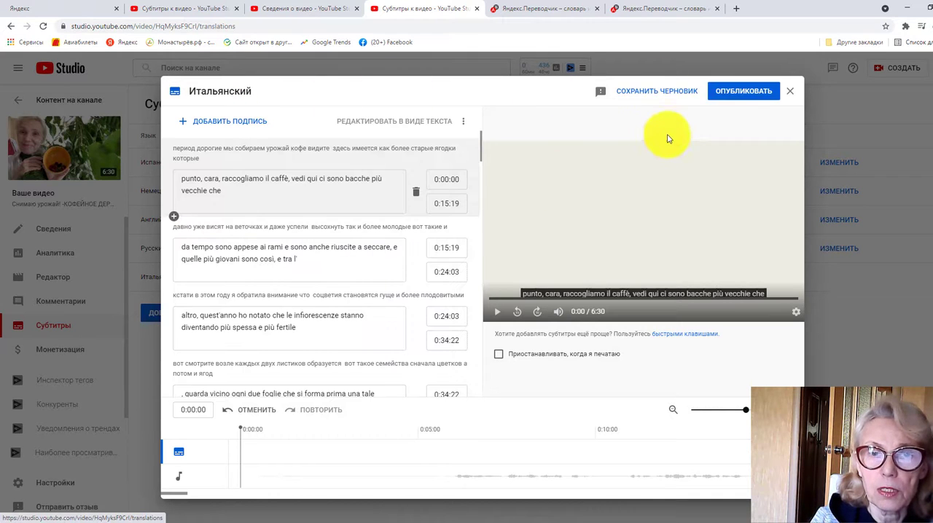
click(743, 94)
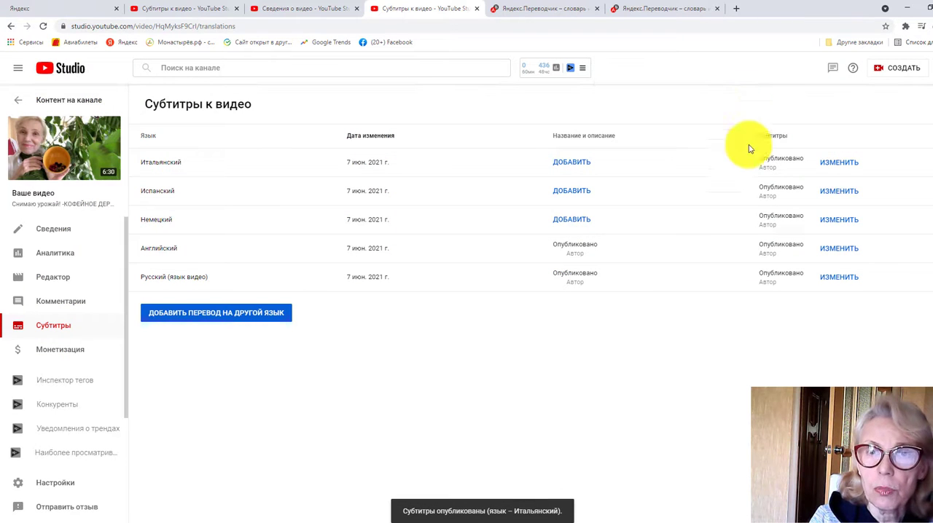
Start adding a German title and description for the video and copy the original Russian title
click(584, 221)
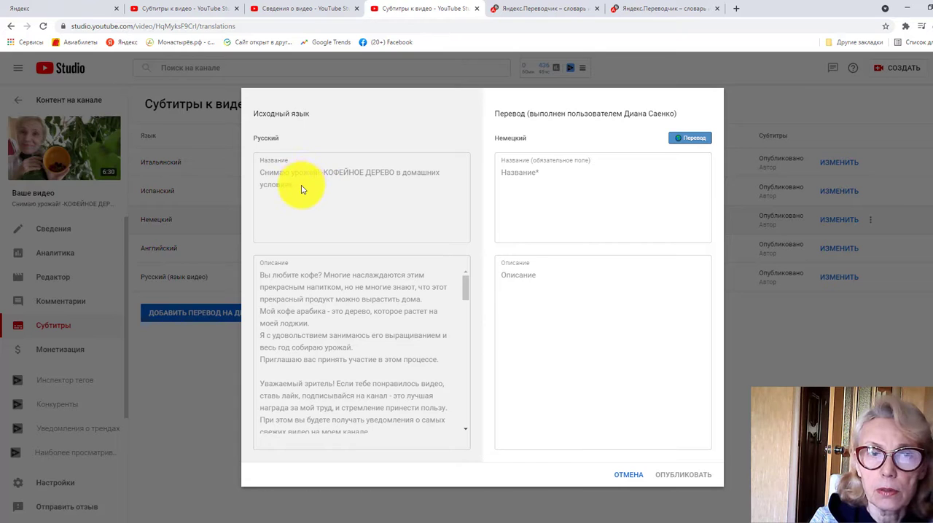
drag(302, 189, 260, 176)
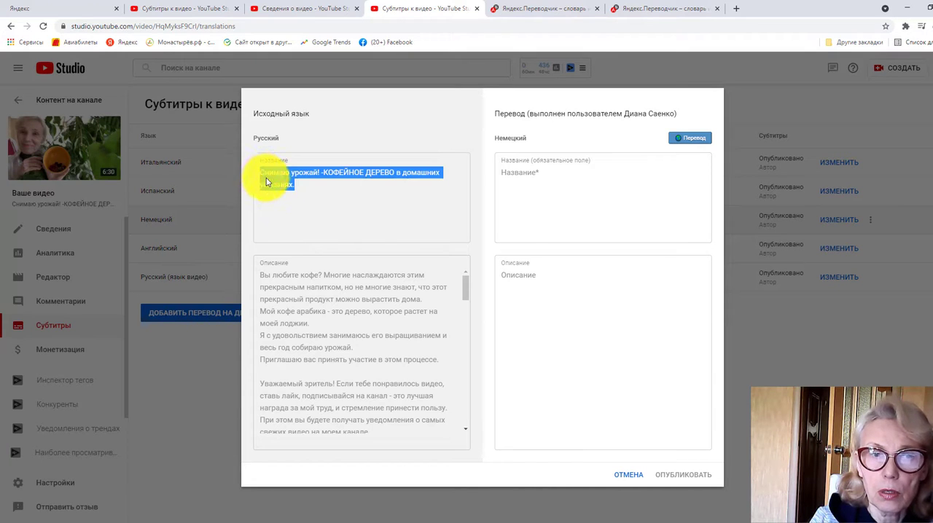
right_click(267, 182)
click(288, 187)
click(500, 181)
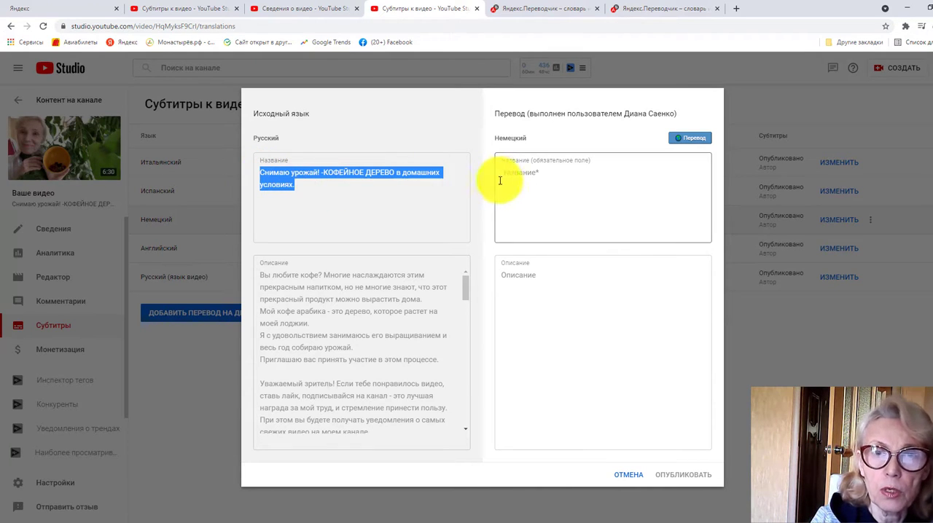
Switch to the first Yandex Translate tab and change the Russian title's target language to German
click(543, 14)
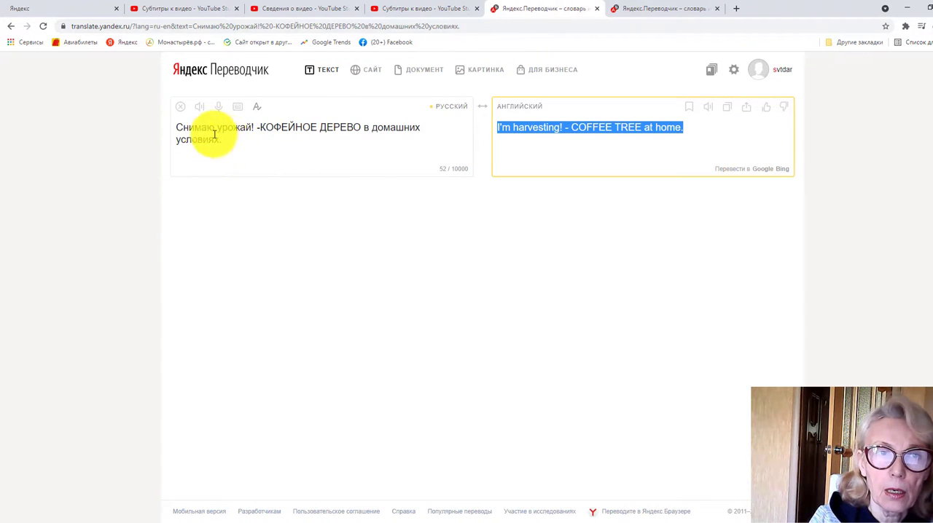
click(183, 112)
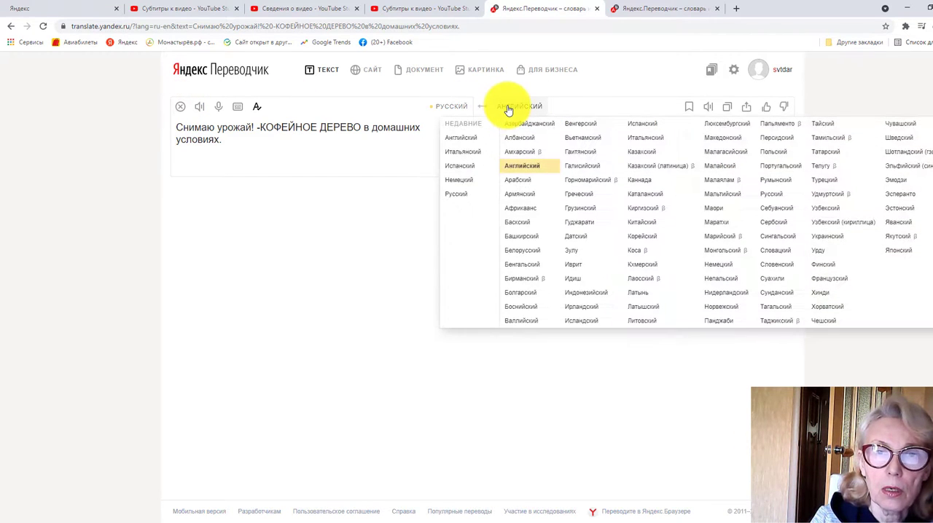
click(422, 10)
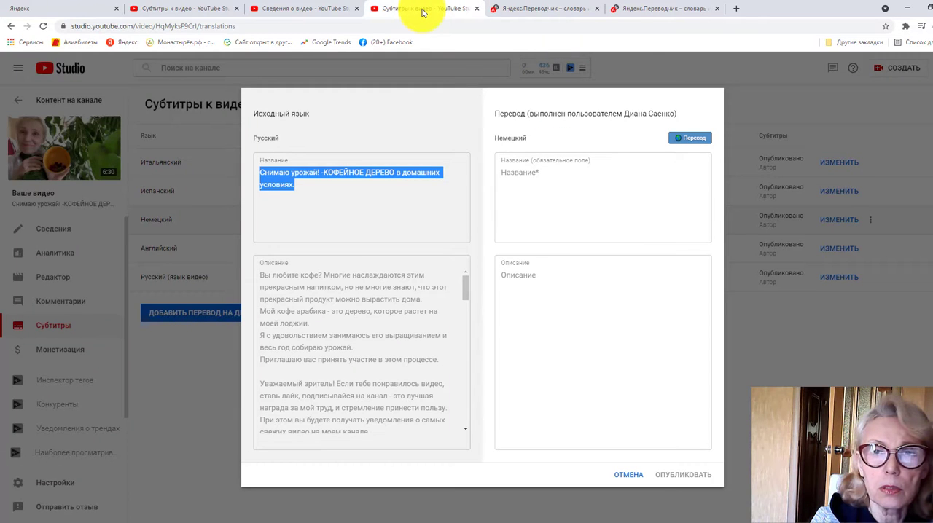
click(532, 10)
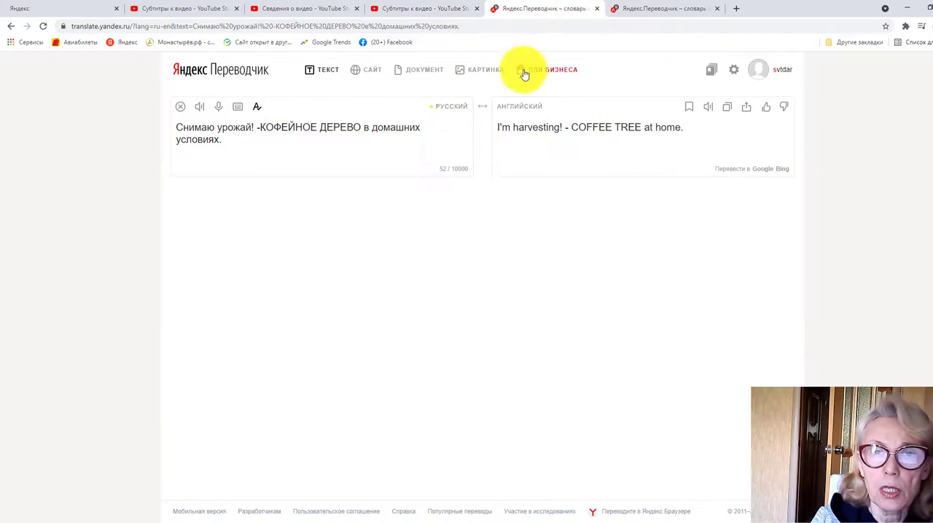
click(518, 108)
click(721, 269)
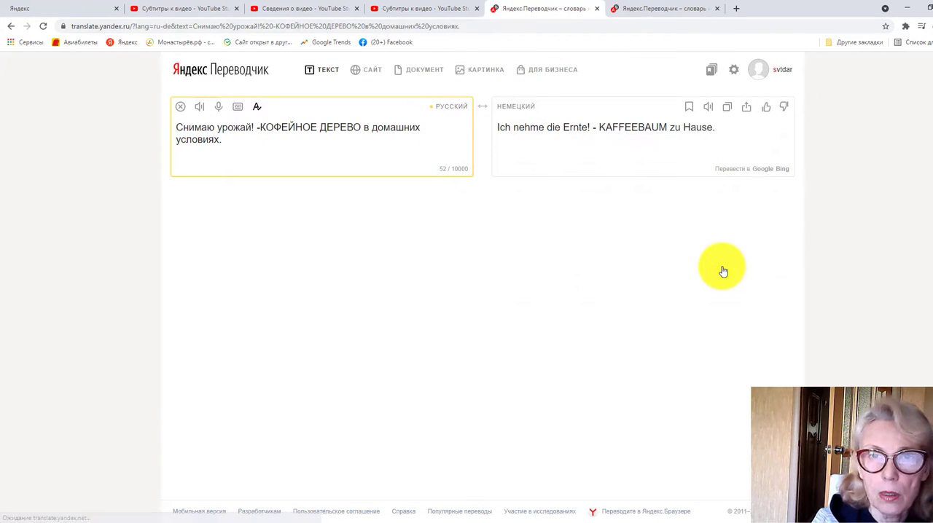
Copy the translated title "Ich nehme die Ernte! - KAFFEEBAUM zu Hause." into the video's German title field in YouTube Studio
click(729, 108)
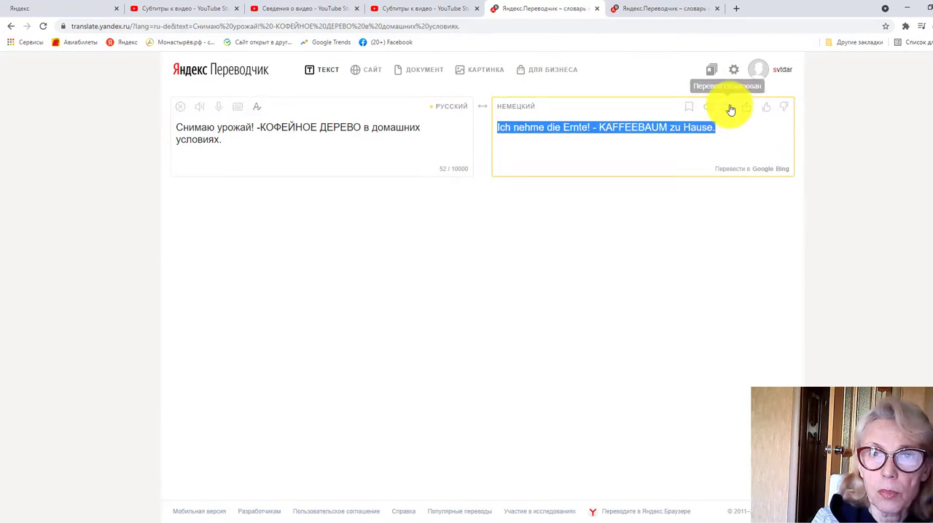
click(449, 8)
click(520, 170)
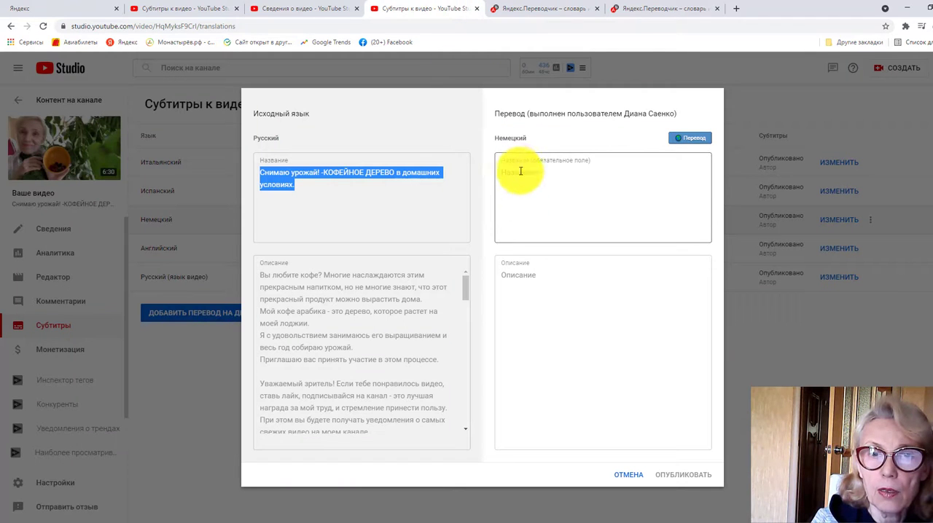
right_click(521, 169)
click(545, 252)
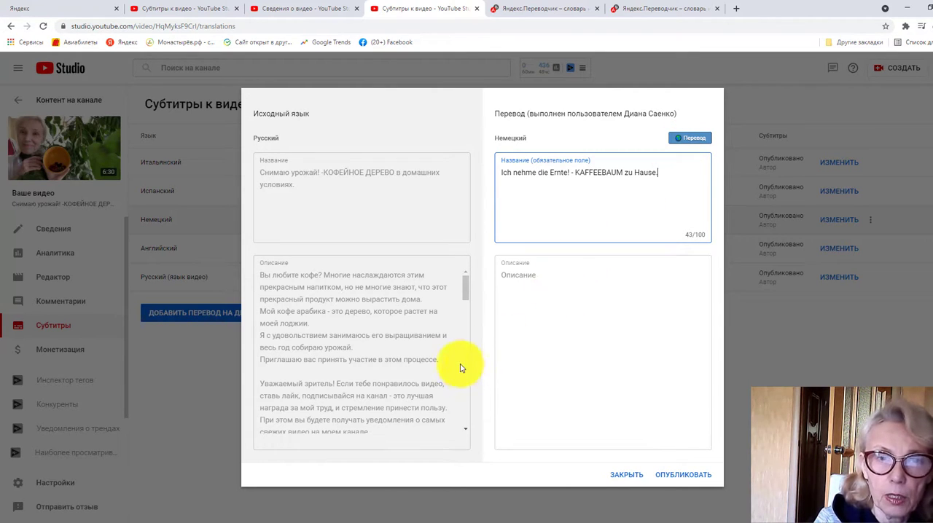
Copy the full Russian description and translate it into German in the second Yandex Translate tab
click(257, 272)
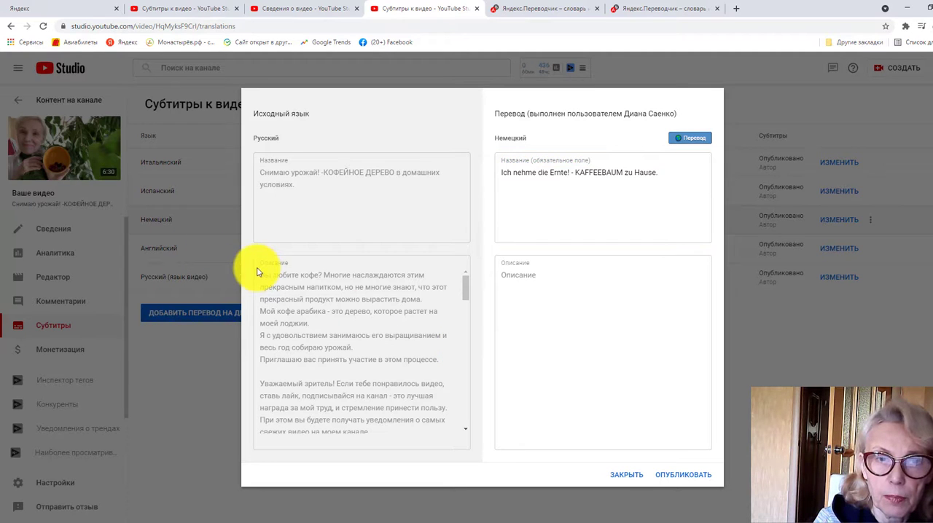
drag(256, 272, 408, 422)
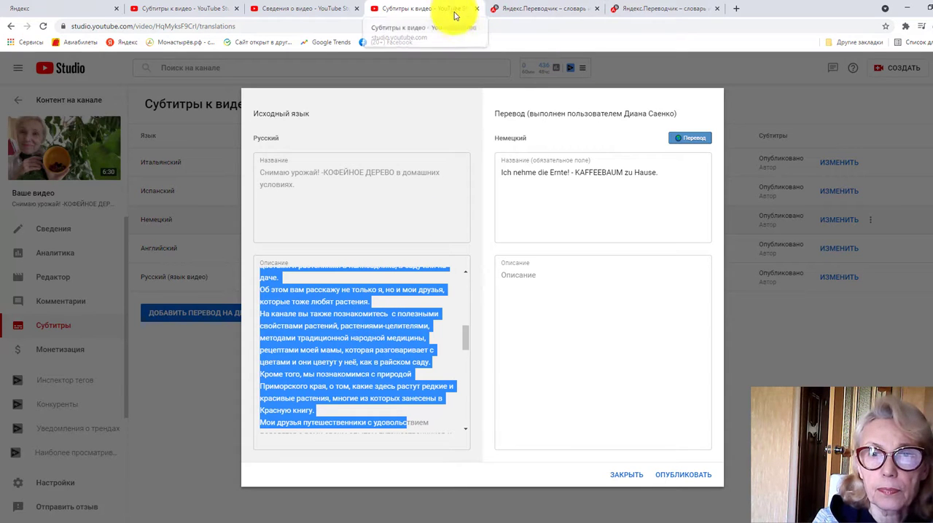
click(663, 8)
right_click(215, 191)
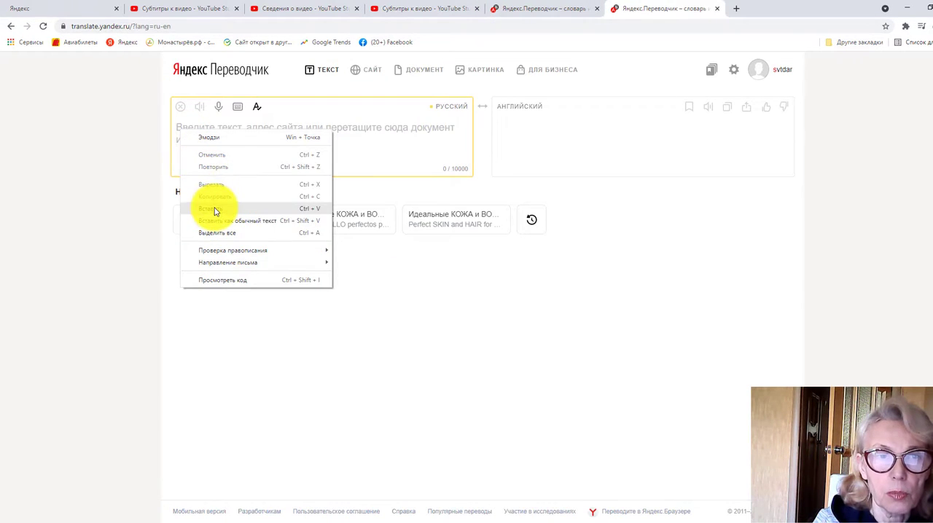
click(211, 208)
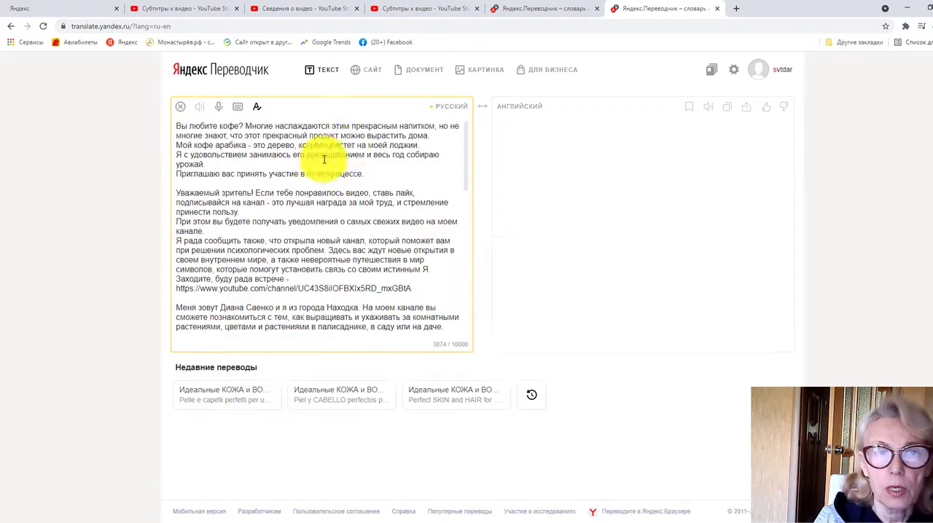
click(536, 108)
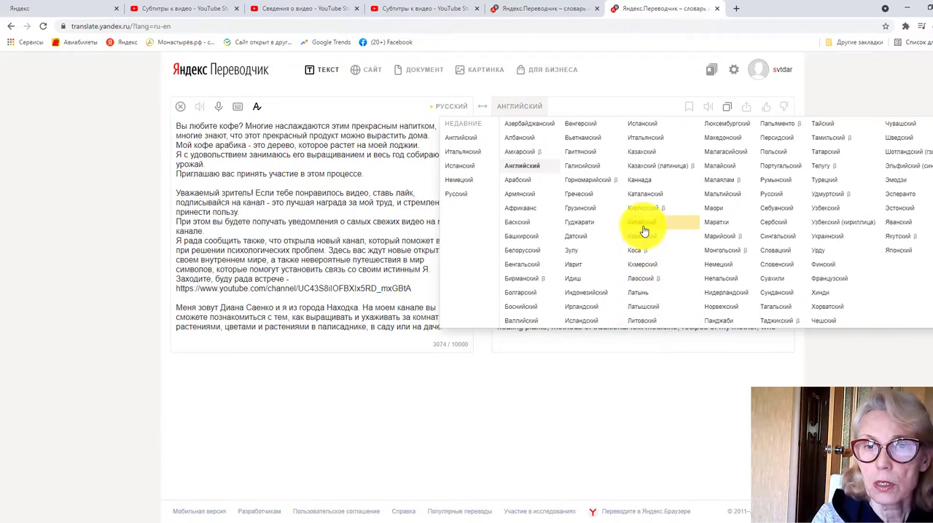
click(728, 269)
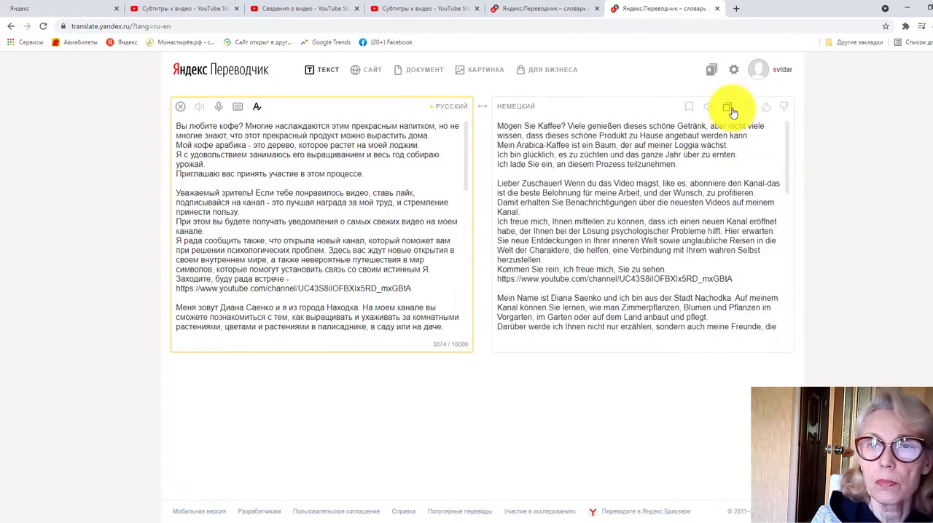
Copy the translated description into the German description field in YouTube Studio and publish the German title and description
click(730, 110)
click(444, 14)
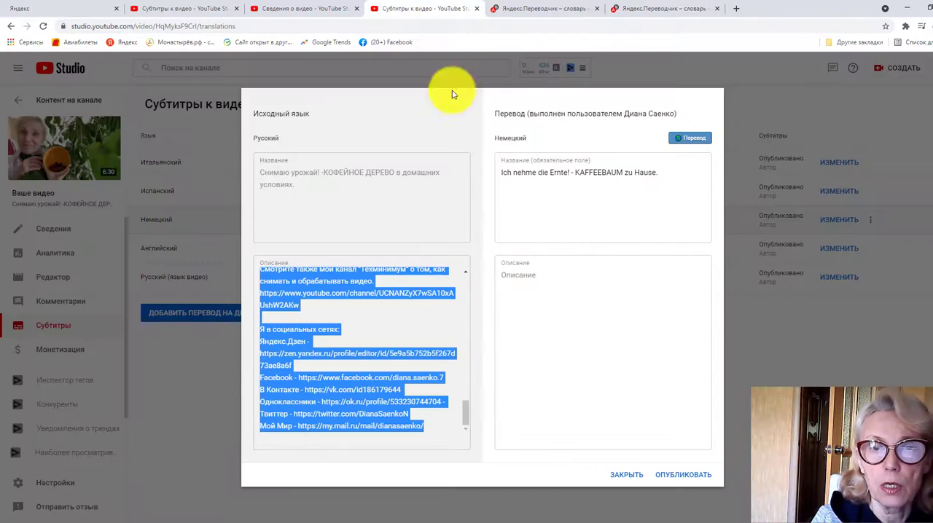
click(530, 303)
right_click(525, 274)
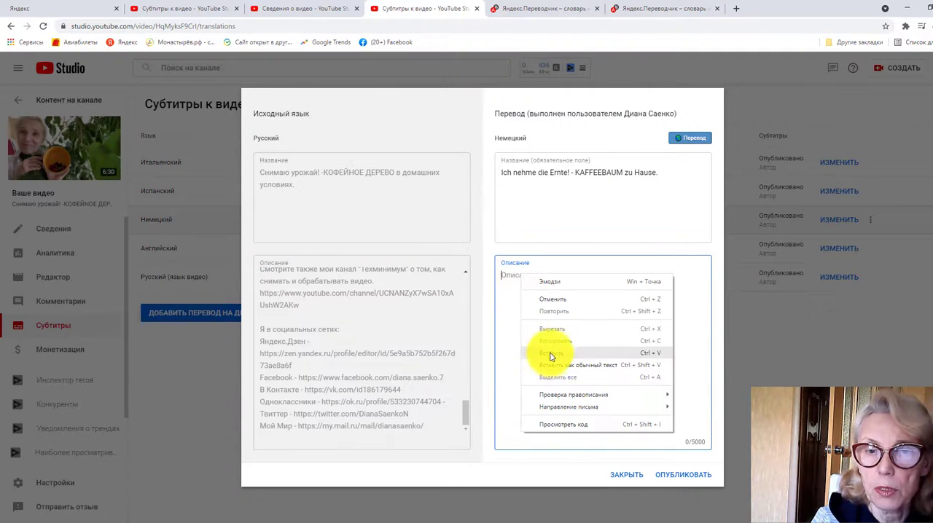
click(548, 351)
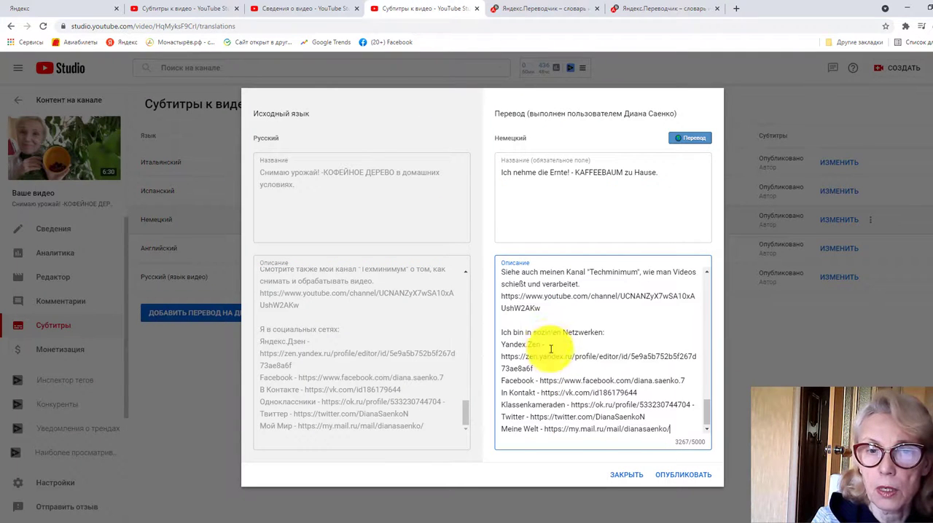
click(674, 479)
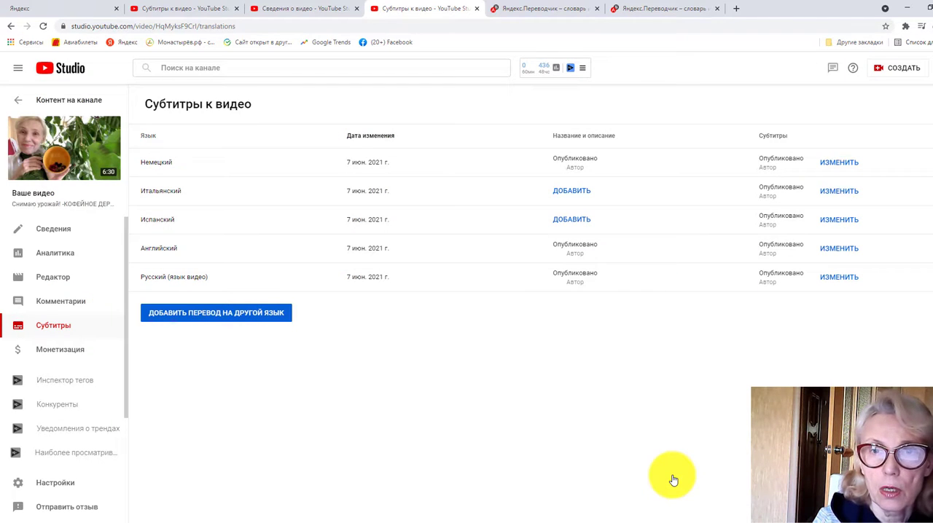
Start adding the Italian title and description, translate the title into Italian in the first Yandex Translate tab, and copy the translation
click(576, 193)
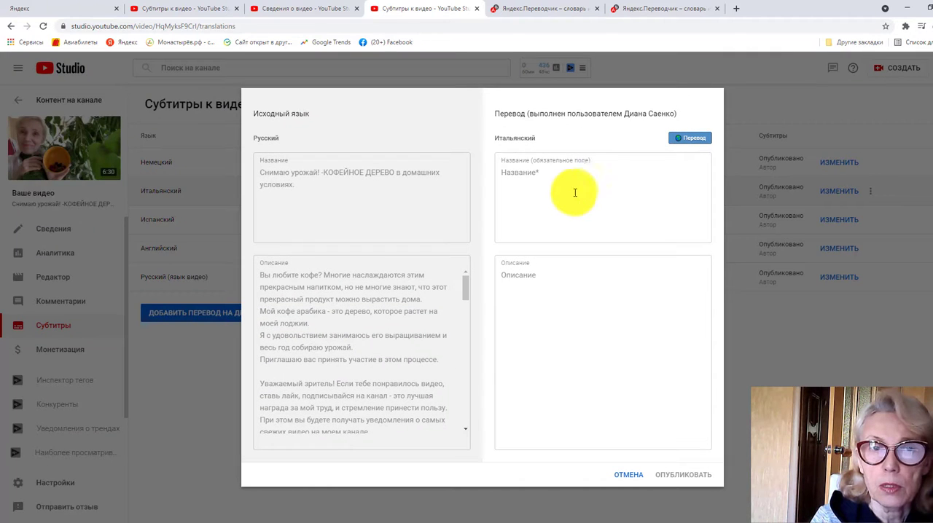
click(558, 10)
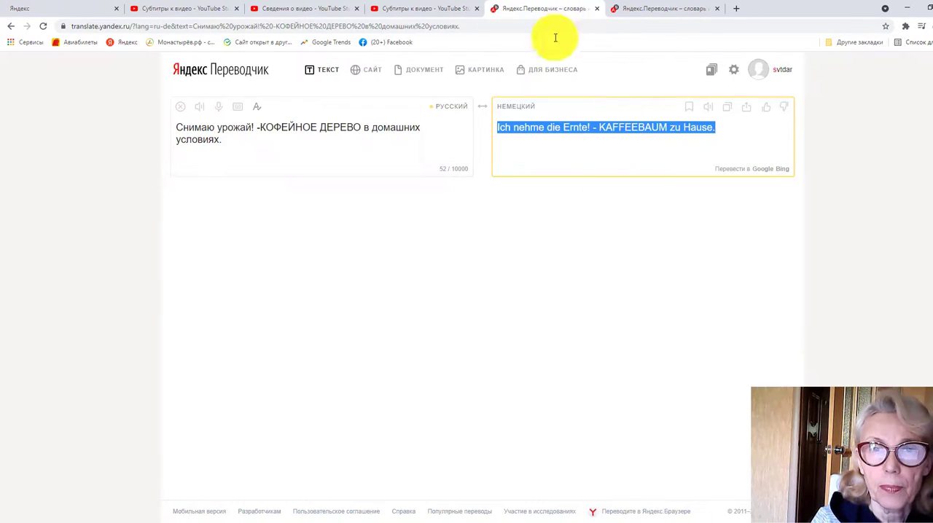
click(515, 107)
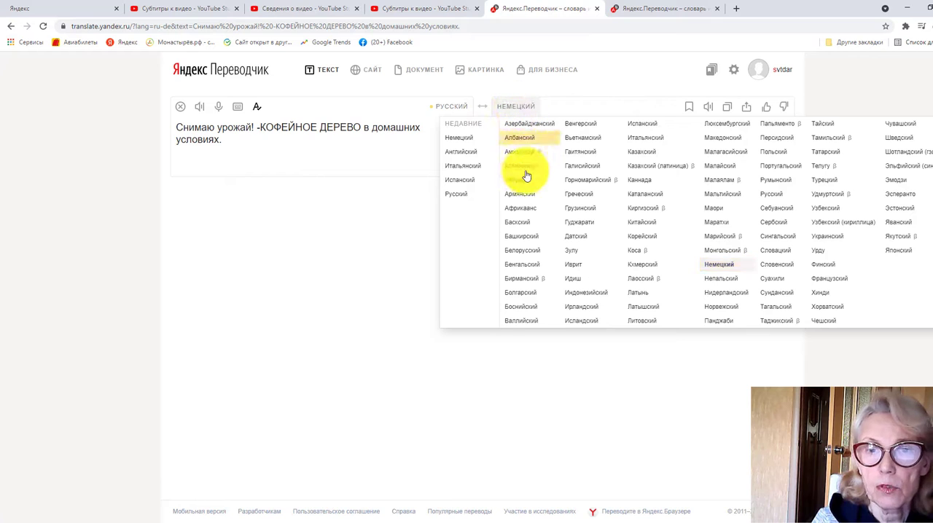
click(640, 138)
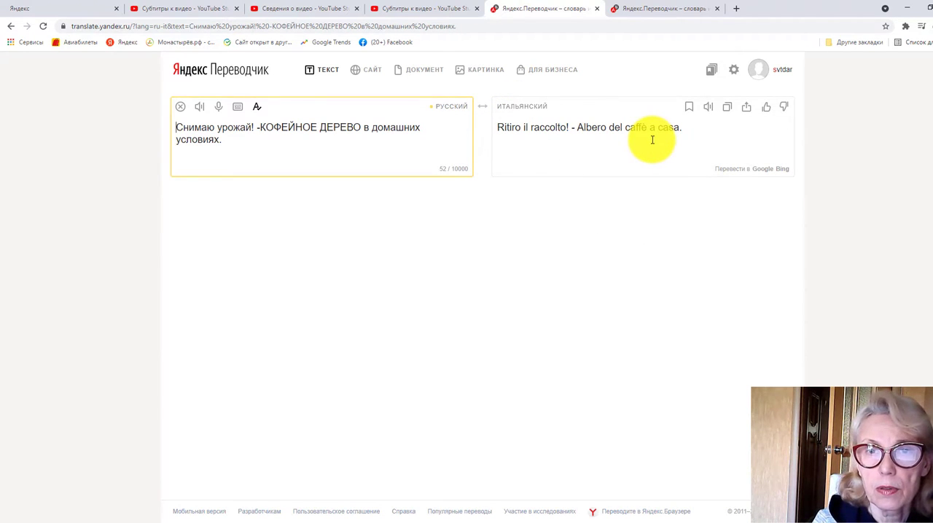
click(726, 107)
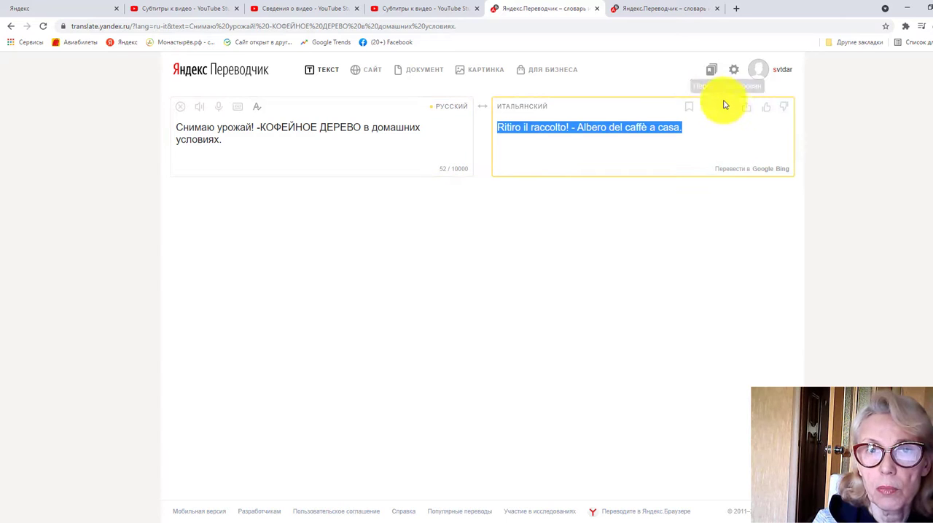
Copy the translated title "Ritiro il raccolto! - Albero del caffè a casa." into the video's Italian title field in YouTube Studio
click(411, 10)
click(527, 172)
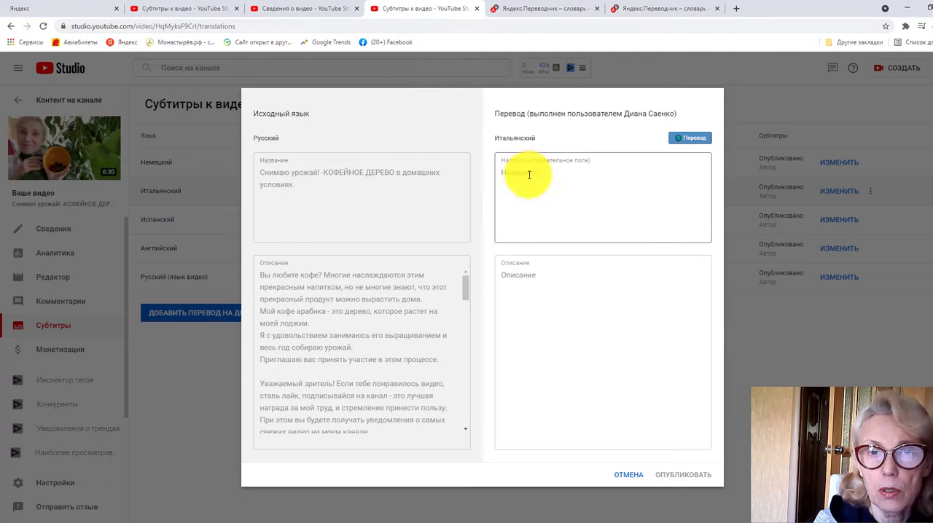
right_click(529, 173)
click(551, 253)
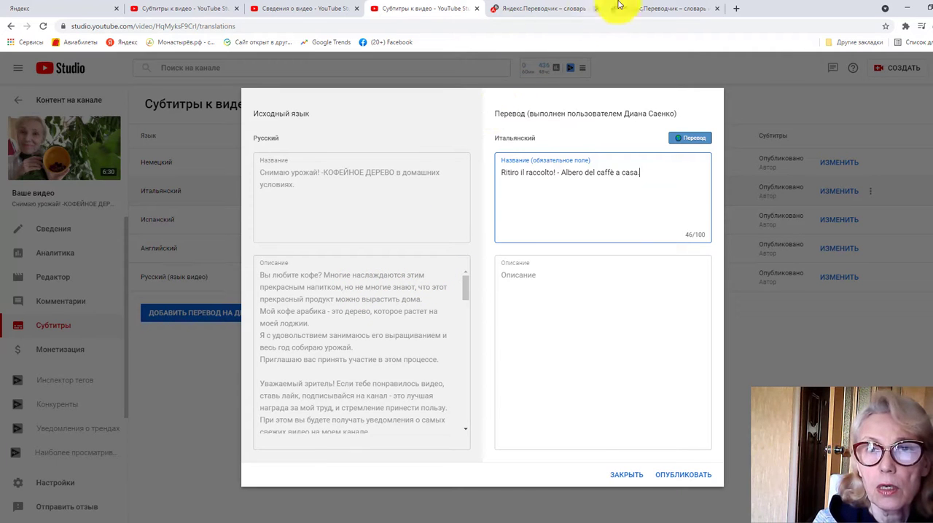
Translate the full Russian description into Italian in the second Yandex Translate tab and copy the translation
click(643, 8)
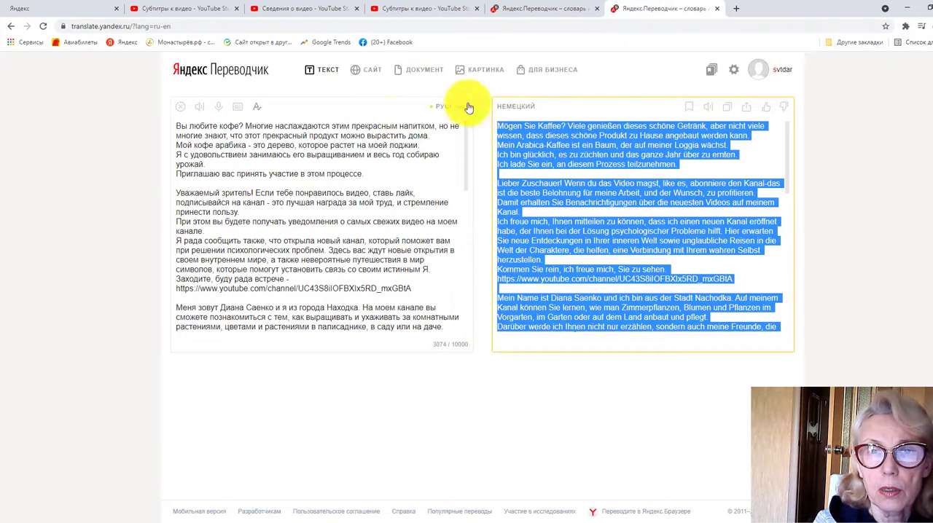
click(515, 108)
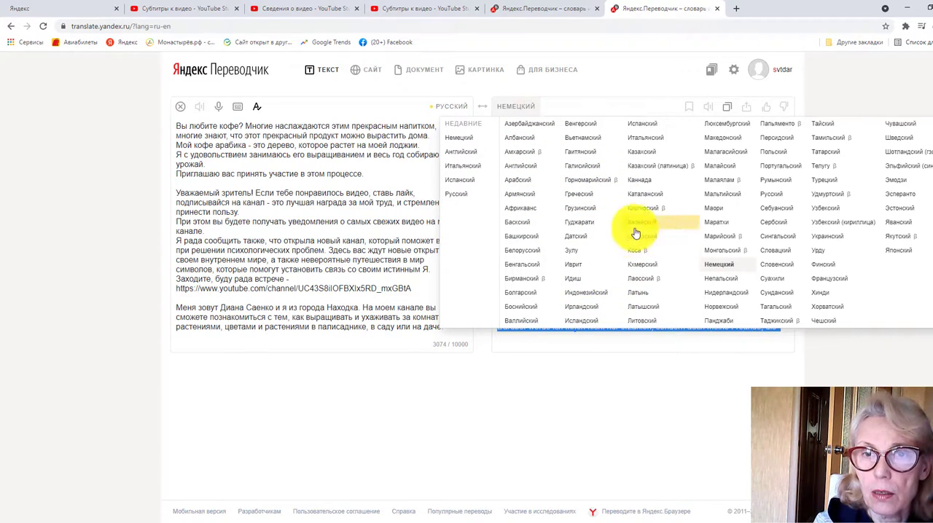
click(658, 139)
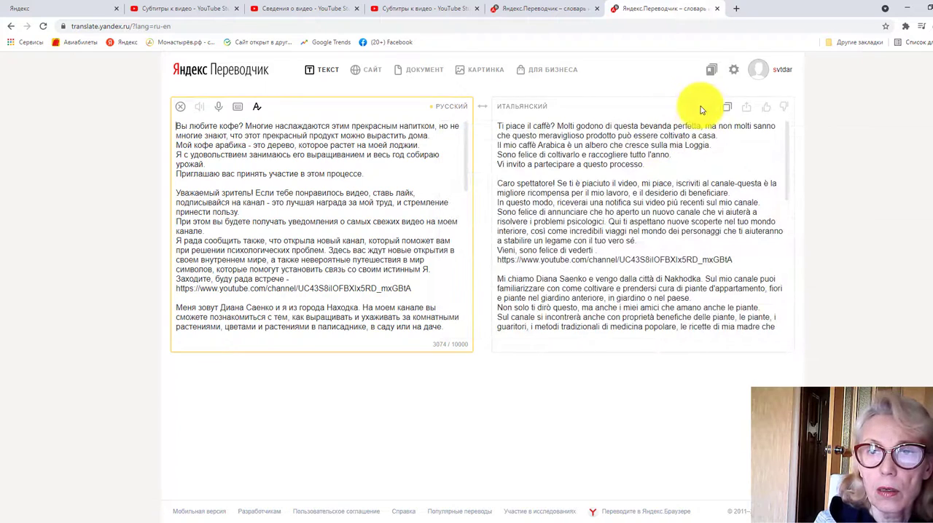
click(725, 108)
Paste the translated description into the Italian description field in YouTube Studio and publish the Italian title and description
click(406, 9)
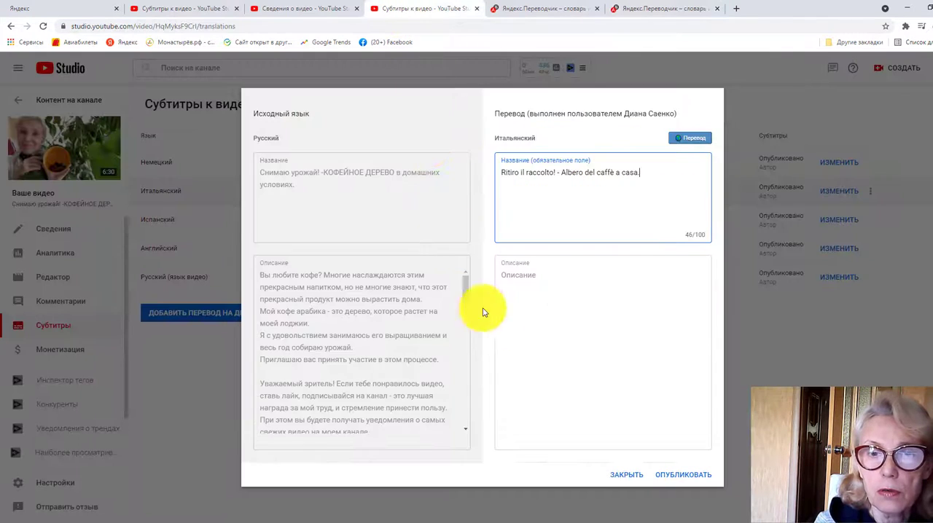
right_click(516, 276)
click(543, 370)
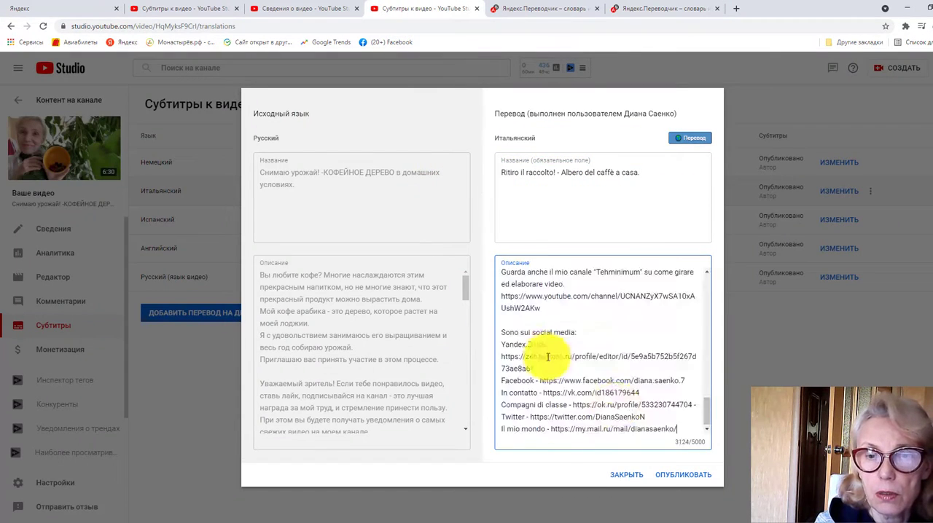
click(682, 477)
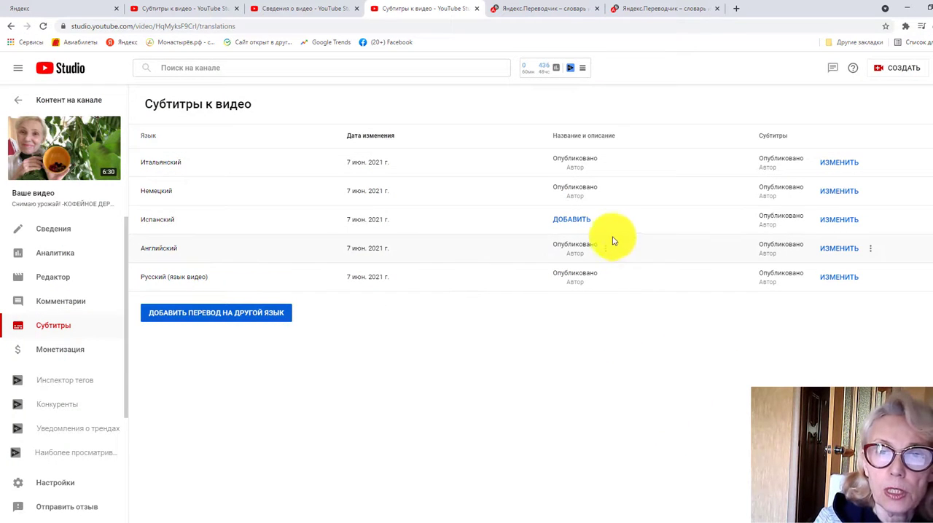
Start adding the Spanish title and description for the video
click(569, 222)
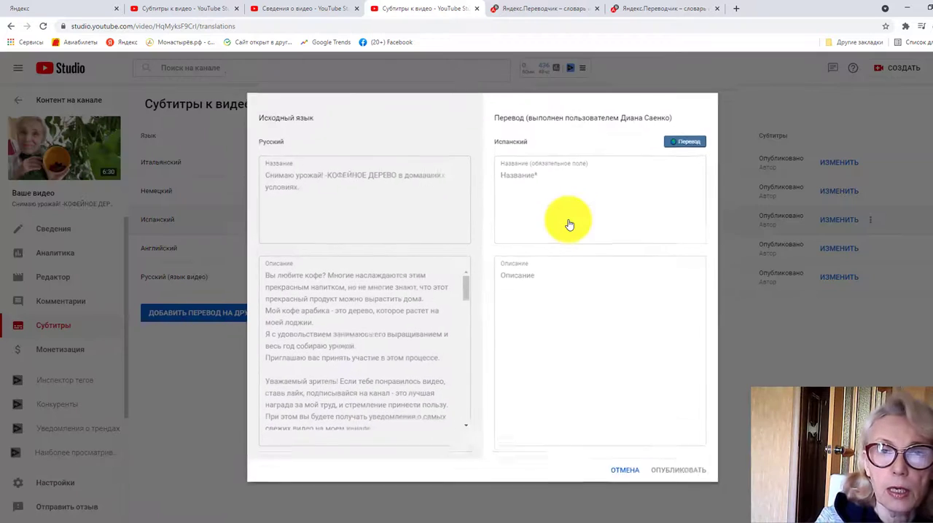
Translate the title into Icelandic in the first Yandex Translate tab and copy it into the Spanish title field in YouTube Studio
click(546, 8)
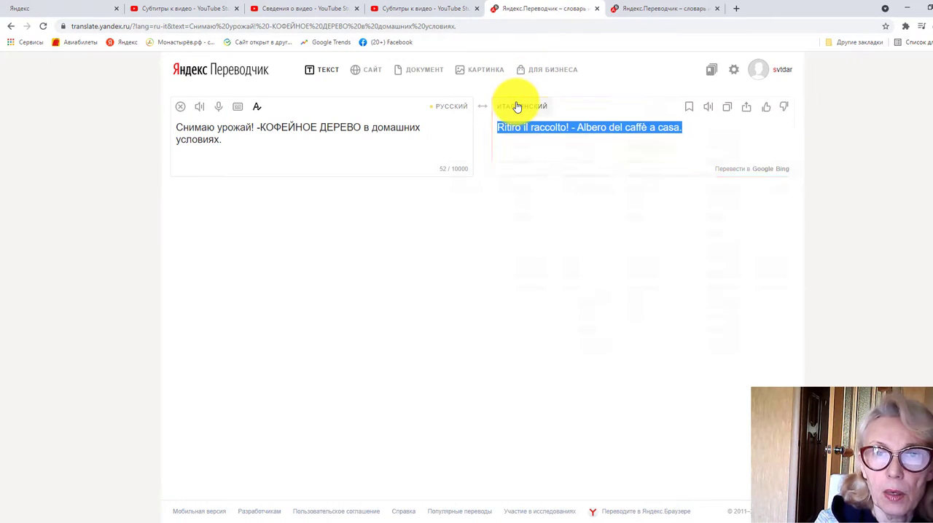
click(518, 107)
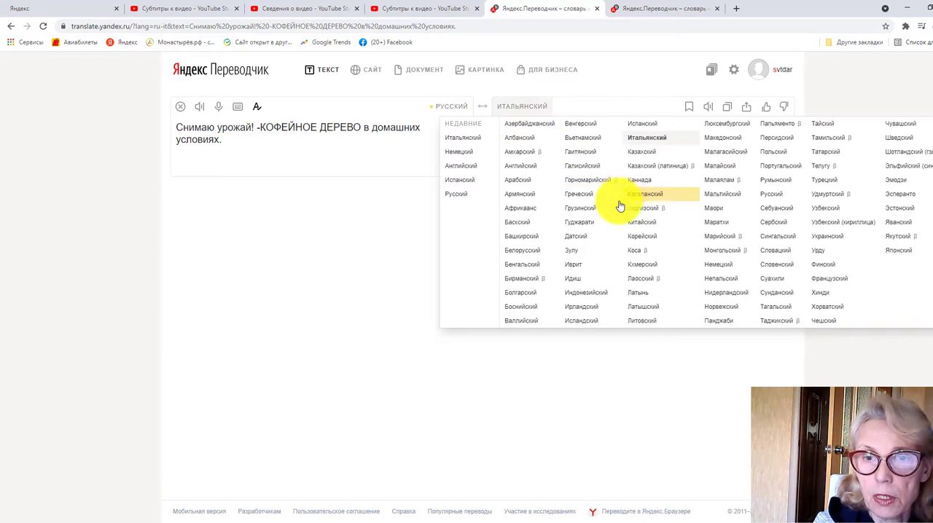
click(583, 321)
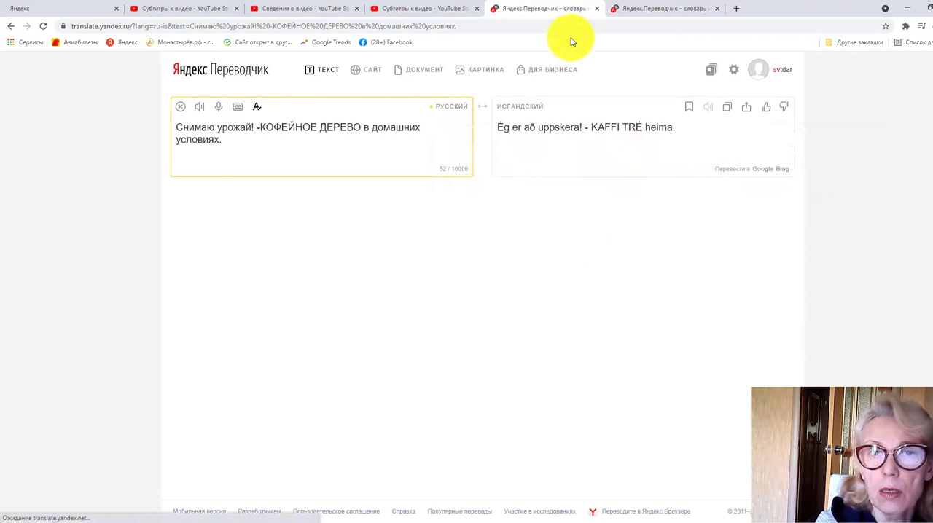
click(727, 107)
click(428, 9)
click(535, 175)
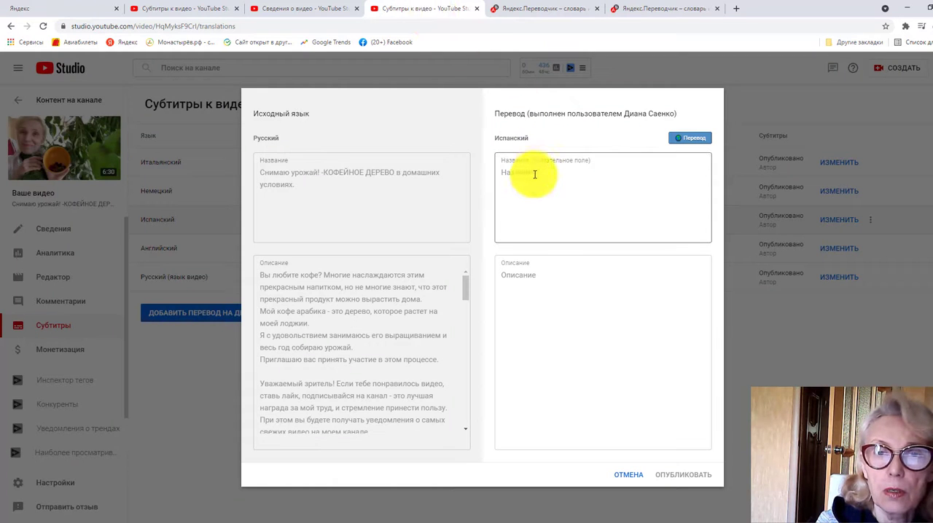
right_click(535, 176)
click(569, 255)
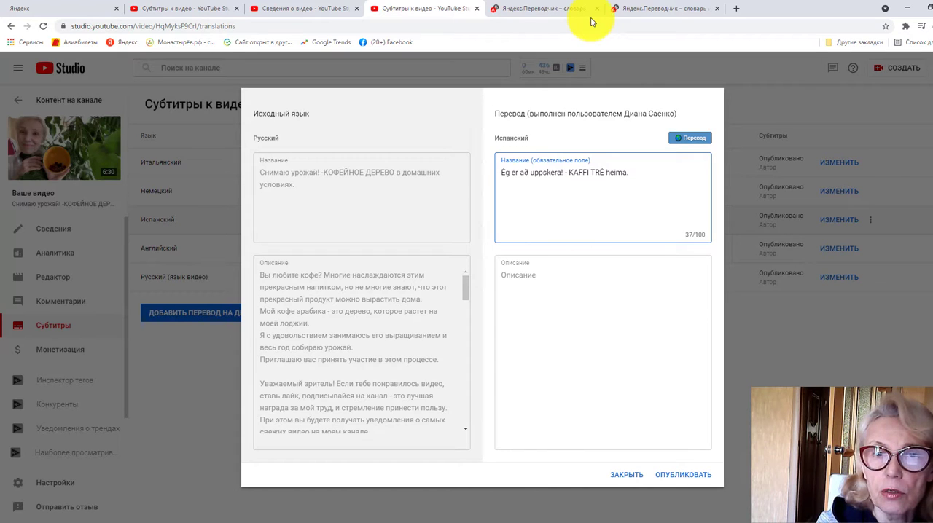
Translate the Russian title into Spanish in the first Yandex Translate tab and copy the translation
click(536, 9)
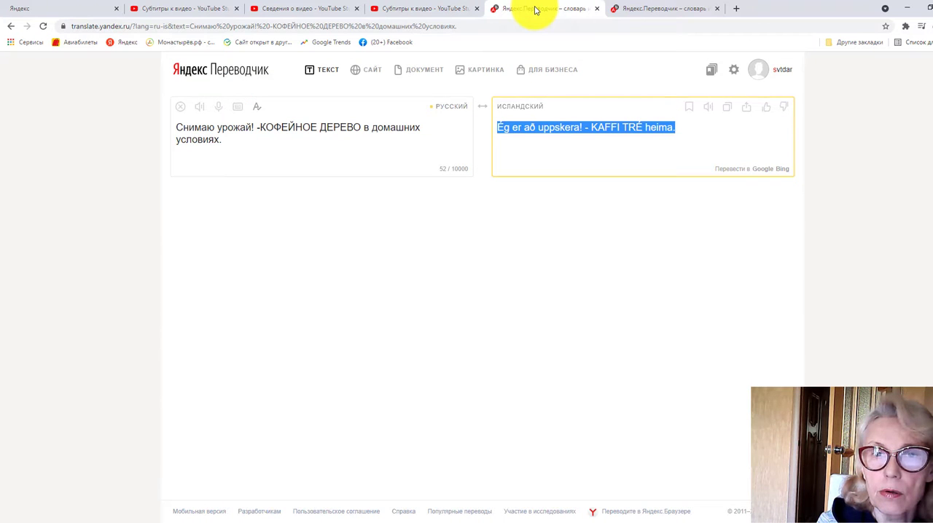
click(529, 108)
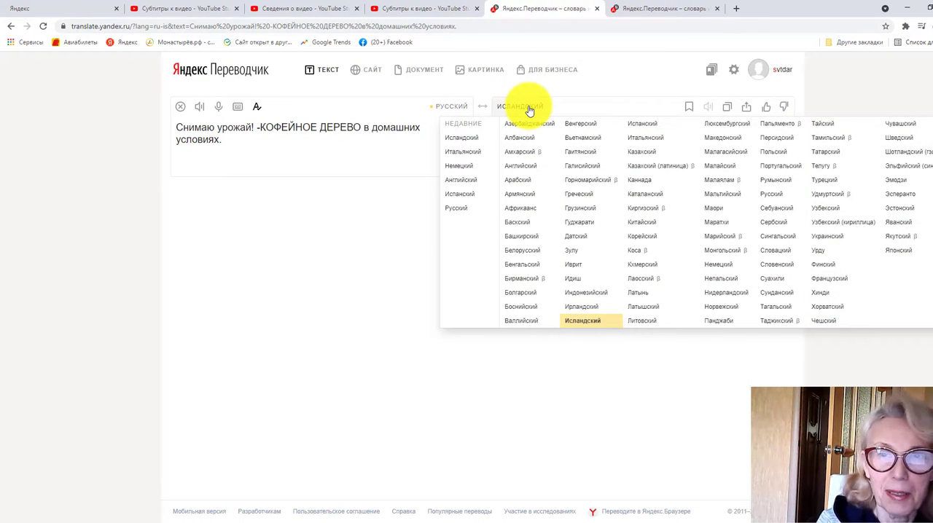
click(647, 126)
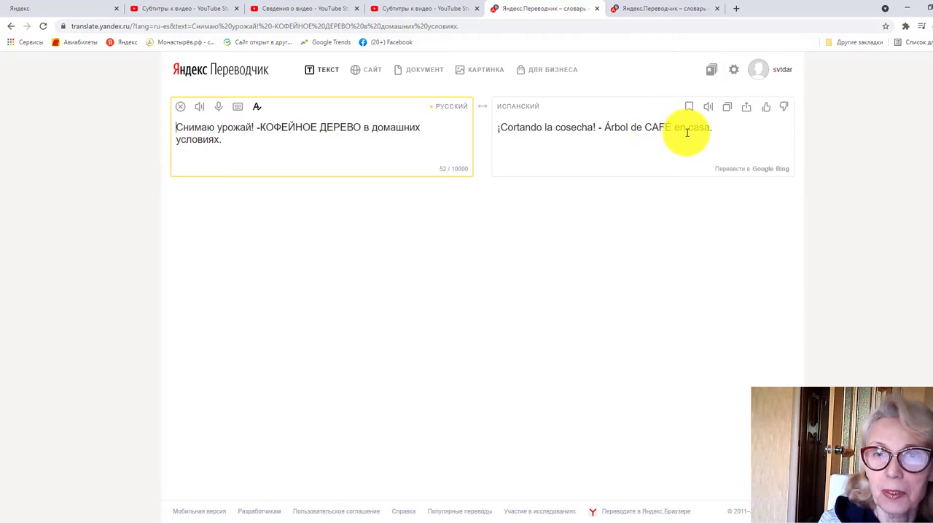
click(727, 107)
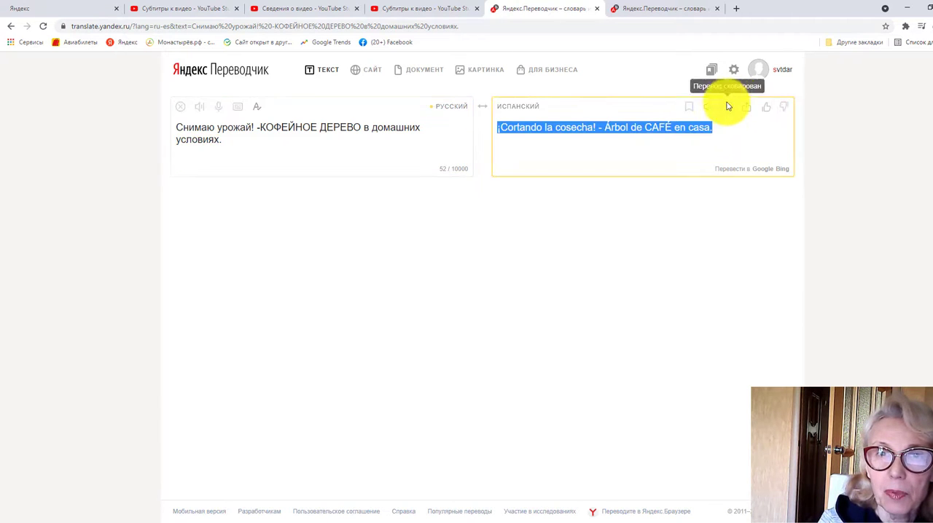
Replace the Icelandic text in the Spanish title field in YouTube Studio with "¡Cortando la cosecha! - Árbol de CAFÉ en casa."
click(430, 8)
drag(629, 173, 496, 169)
right_click(517, 172)
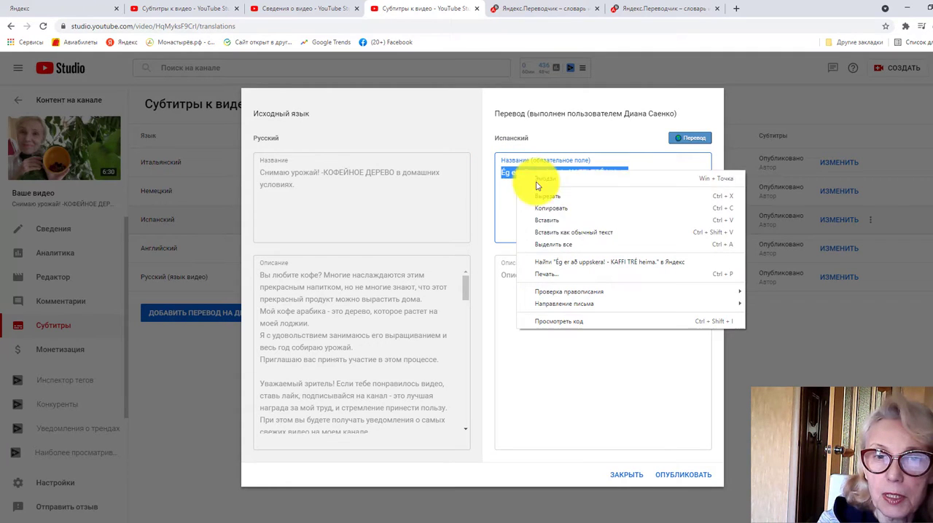
click(552, 233)
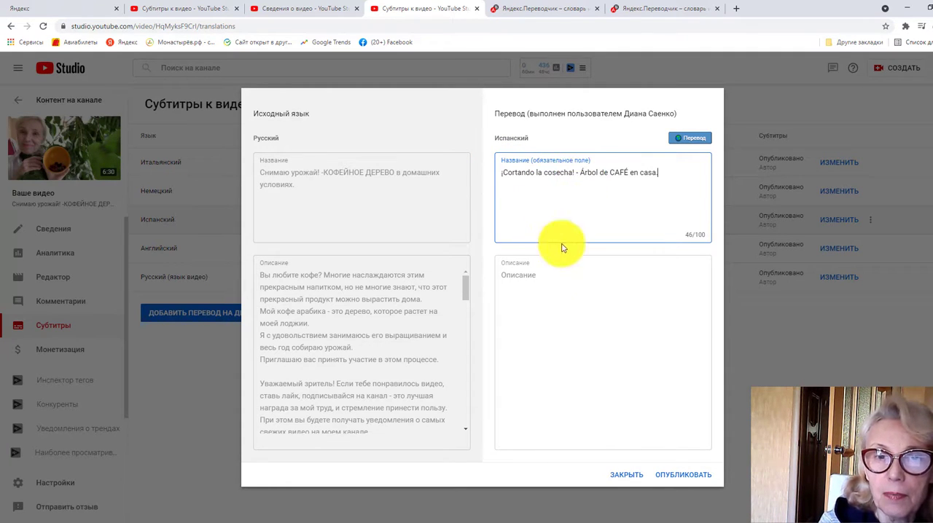
Translate the full Russian description into Spanish in the second Yandex Translate tab and copy the translation
click(533, 277)
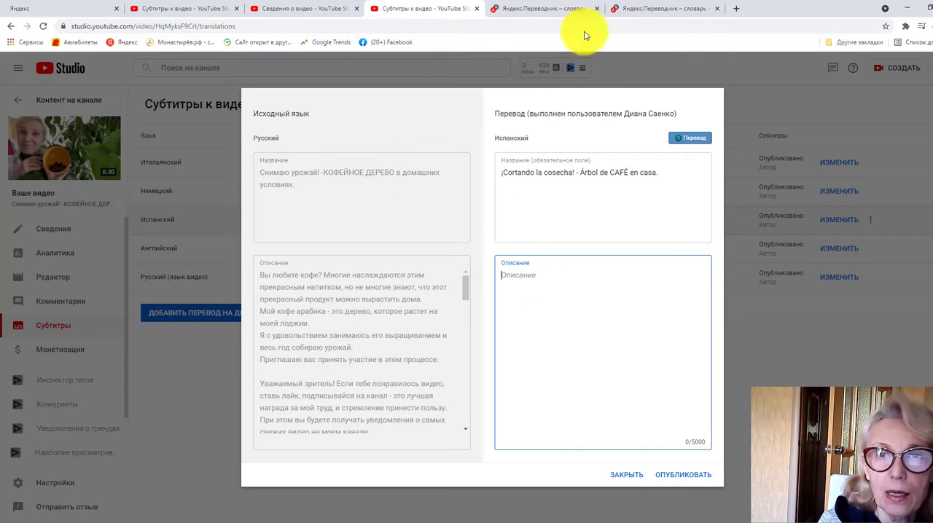
click(685, 8)
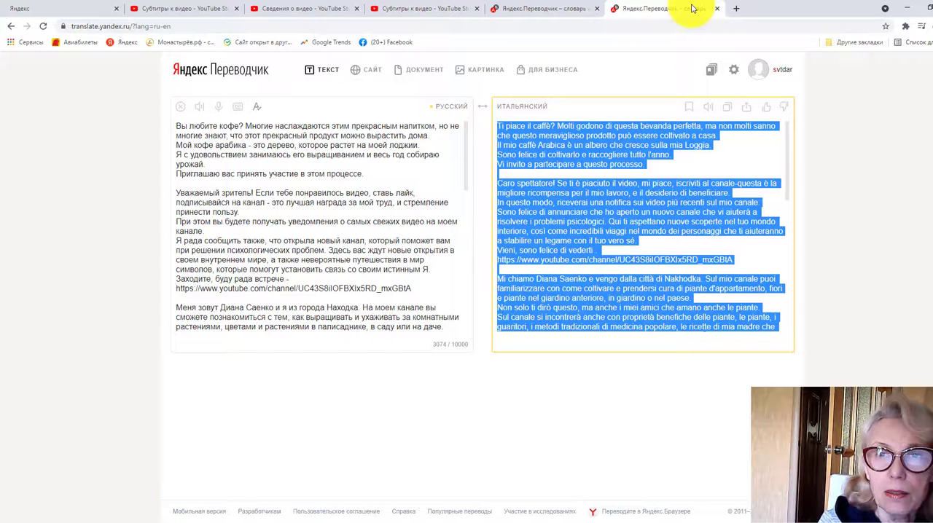
click(519, 103)
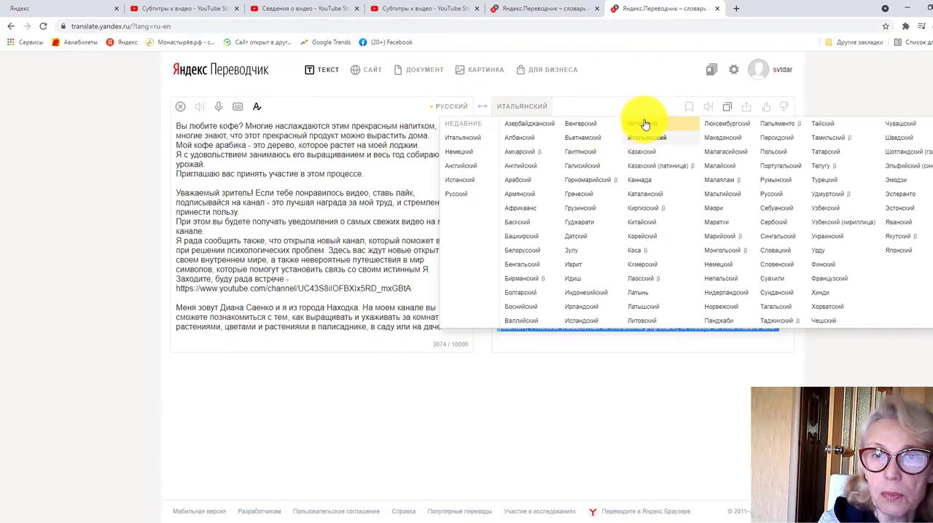
click(644, 124)
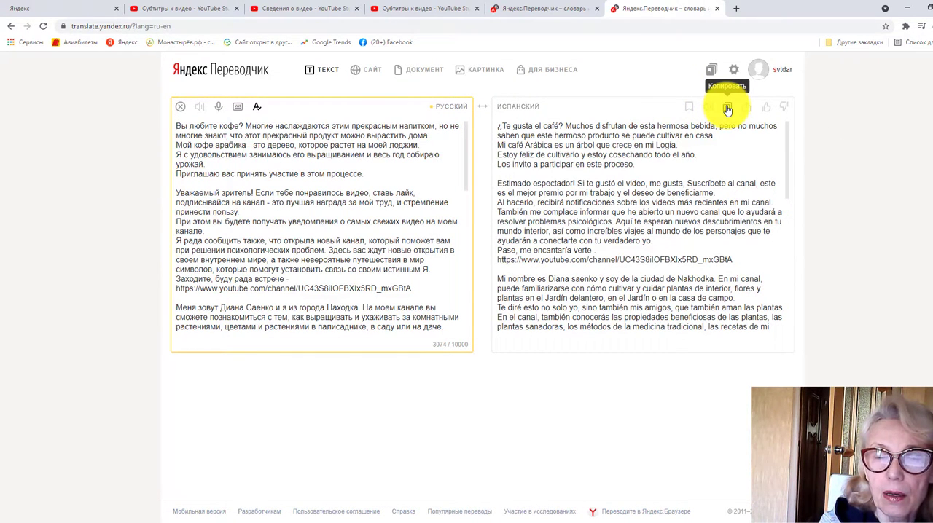
click(727, 109)
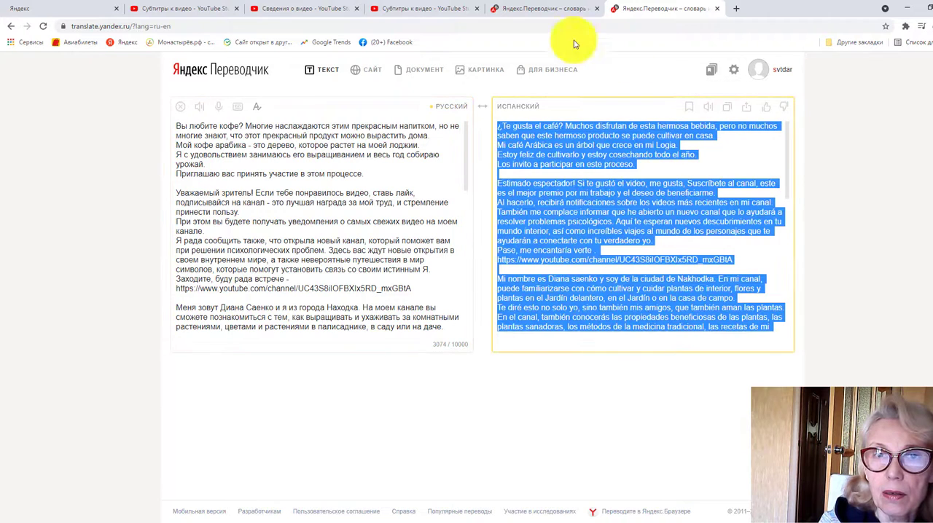
Paste the translated description into the Spanish description field in YouTube Studio and publish the Spanish title and description
click(438, 11)
right_click(519, 274)
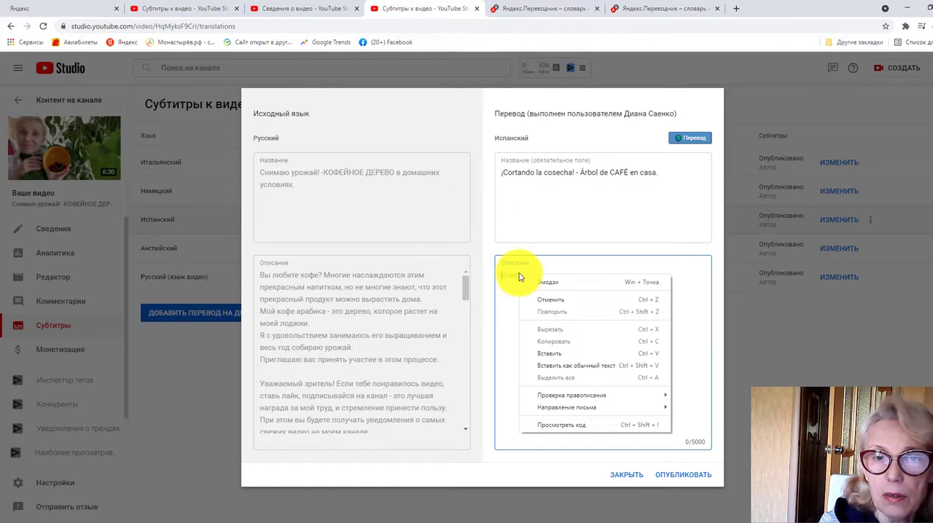
click(554, 348)
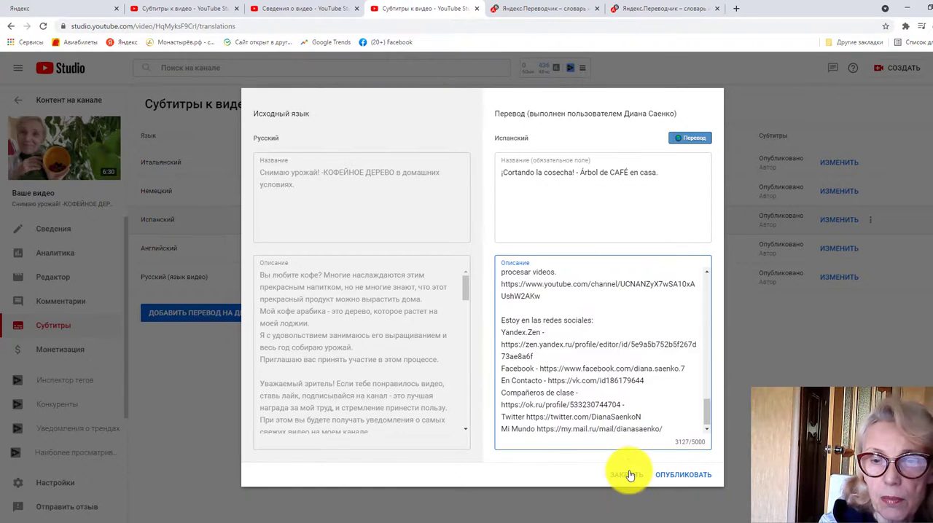
click(670, 475)
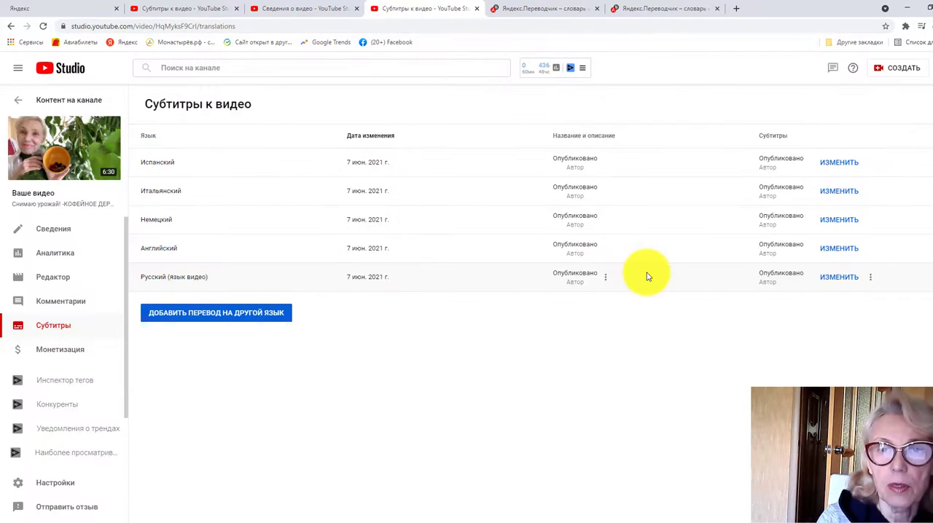